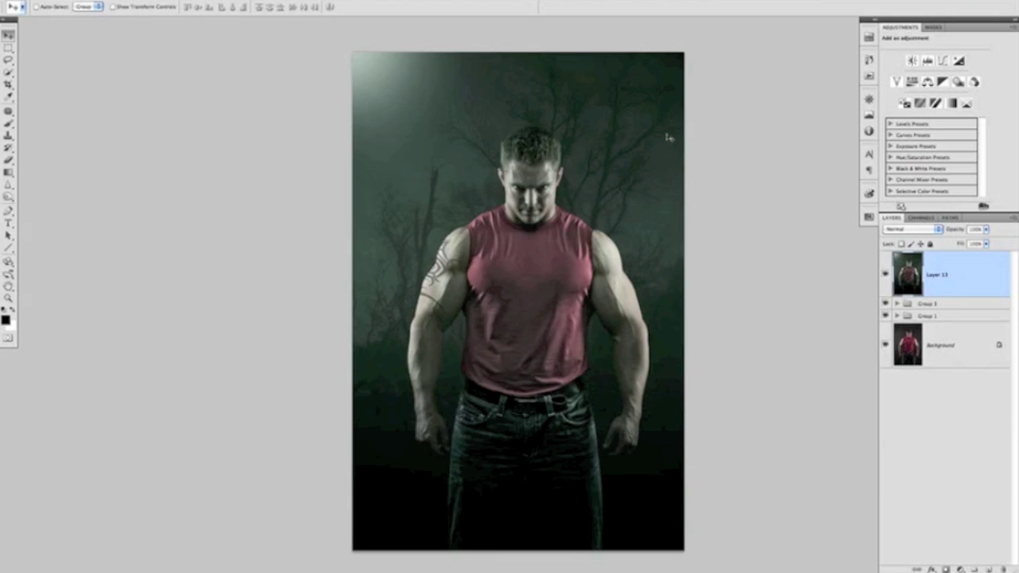
# - Compare the composite with the original photo by isolating the Background layer and restoring the other layers
pyautogui.keyDown('alt'); pyautogui.click(884, 360); pyautogui.keyUp('alt')
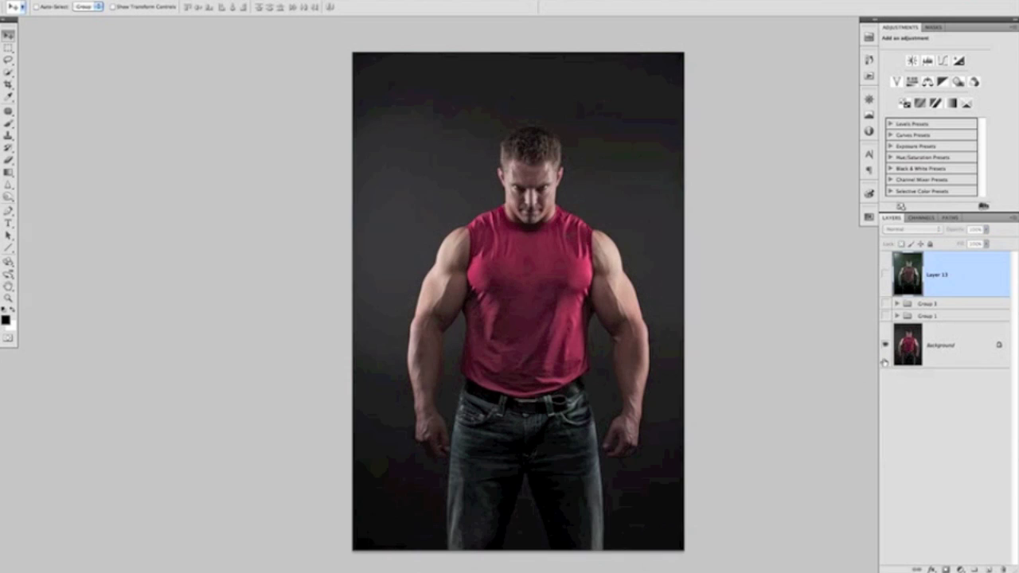
pyautogui.keyDown('alt'); pyautogui.click(884, 359); pyautogui.keyUp('alt')
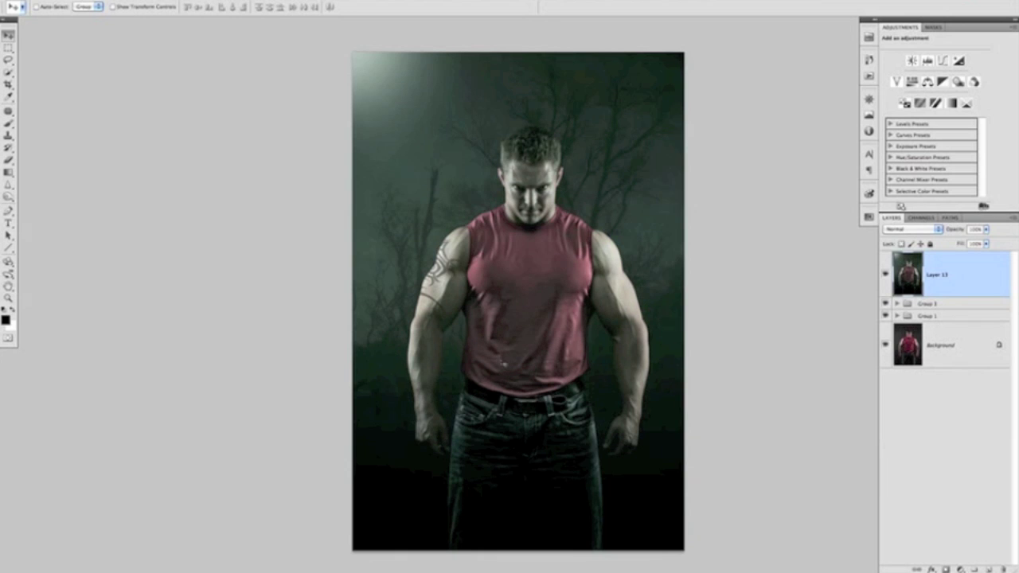
pyautogui.moveTo(532, 464); pyautogui.dragTo(513, 446)
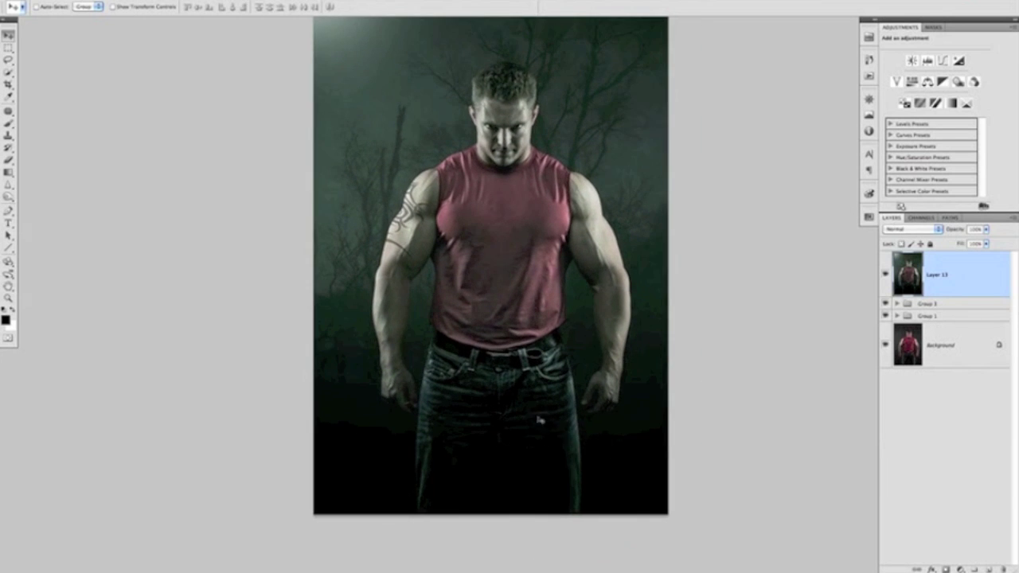
pyautogui.moveTo(466, 259); pyautogui.dragTo(457, 291)
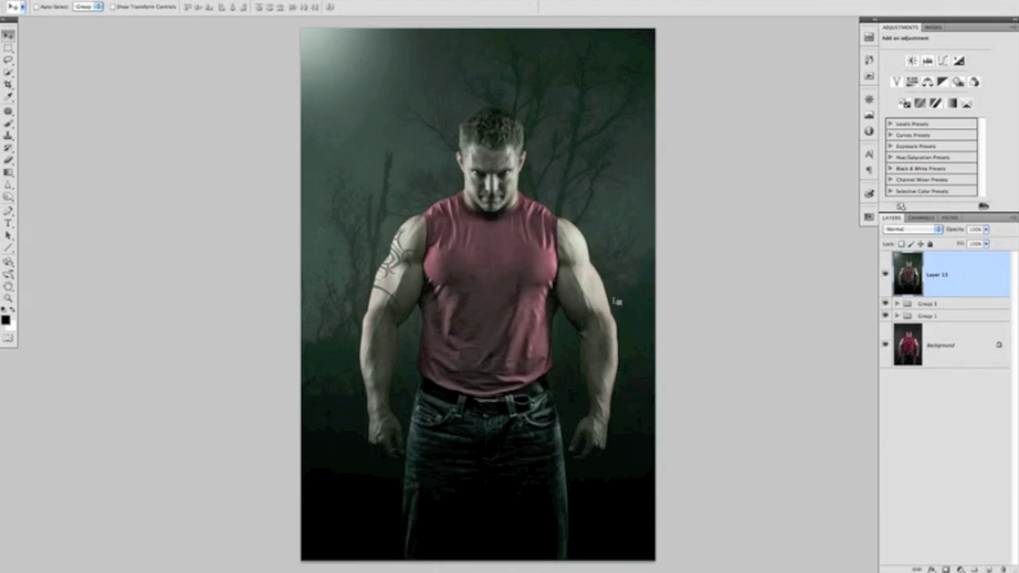
# - Switch to the blue cloud photo and remove its colour with Hue/Saturation at a saturation of -100
pyautogui.hotkey('ctrl', 'Tab')
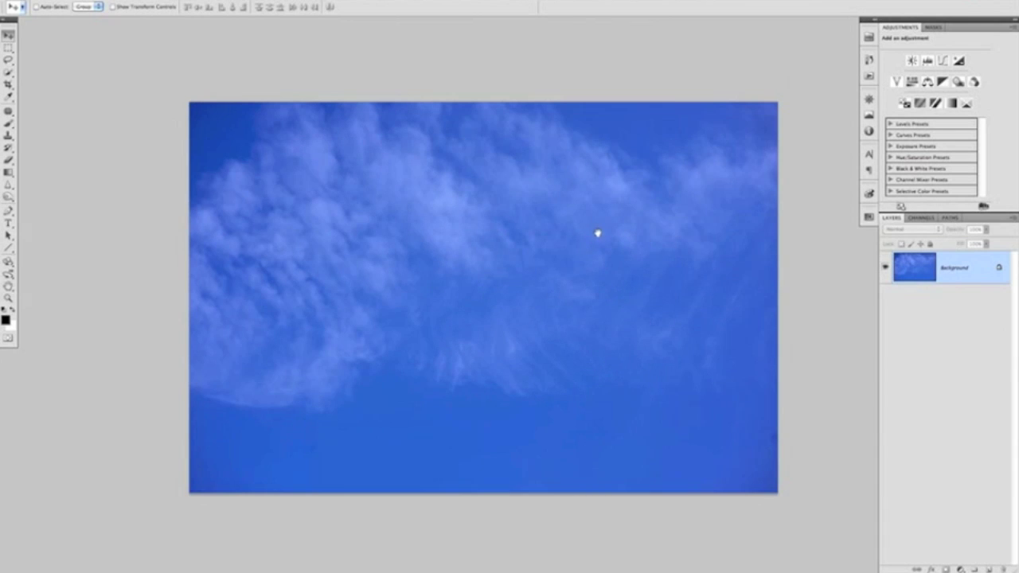
pyautogui.moveTo(598, 233); pyautogui.dragTo(584, 209)
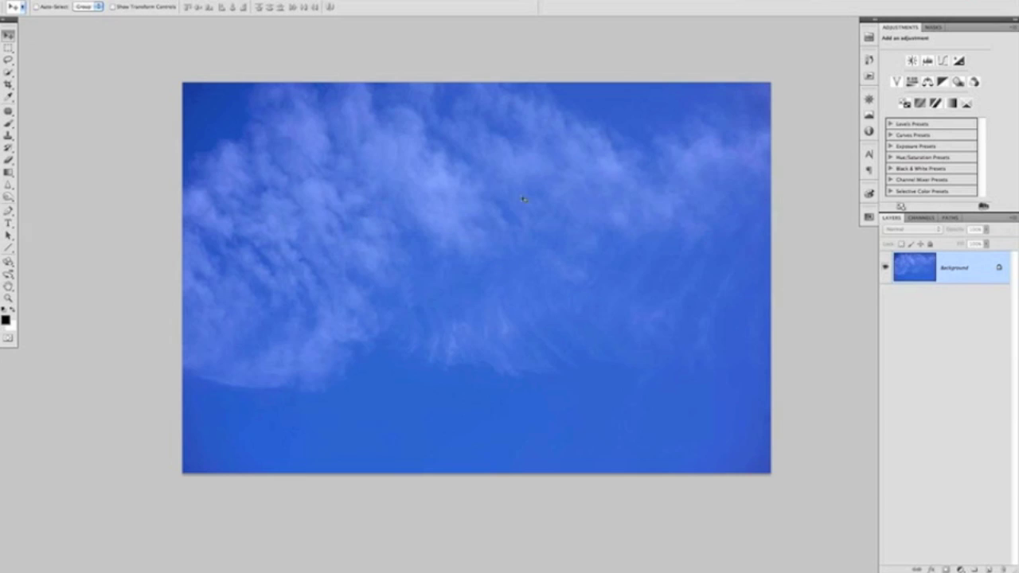
pyautogui.moveTo(564, 213)
pyautogui.mouseDown()
pyautogui.moveTo(550, 213)
pyautogui.moveTo(557, 231)
pyautogui.mouseUp()
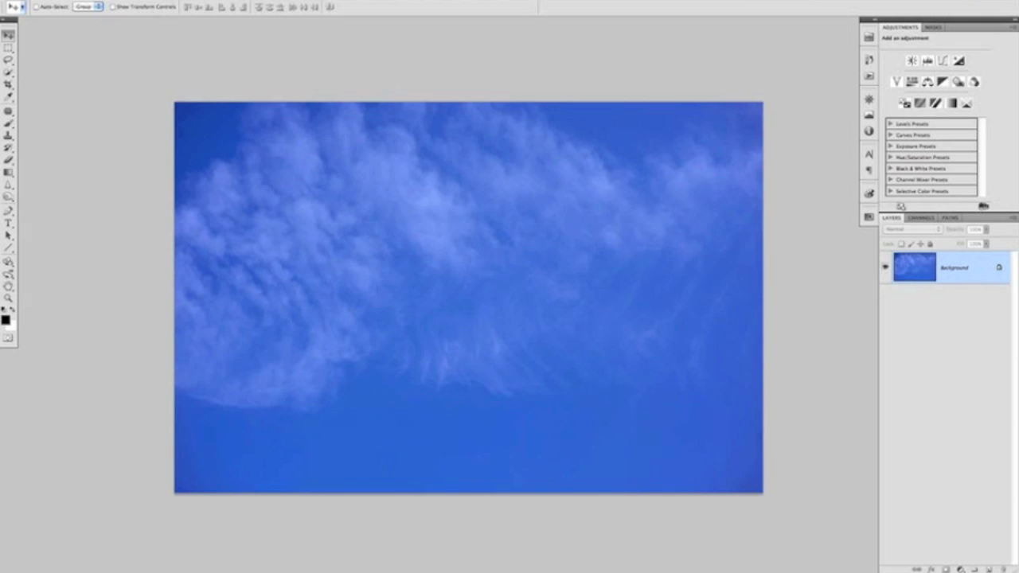
pyautogui.click(142, 0)
pyautogui.moveTo(149, 7)
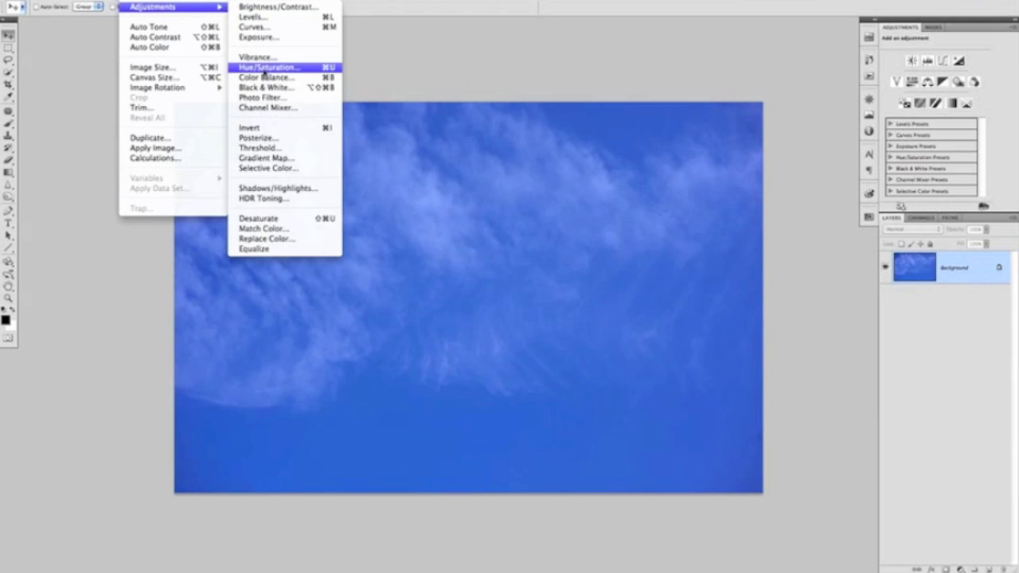
pyautogui.click(266, 67)
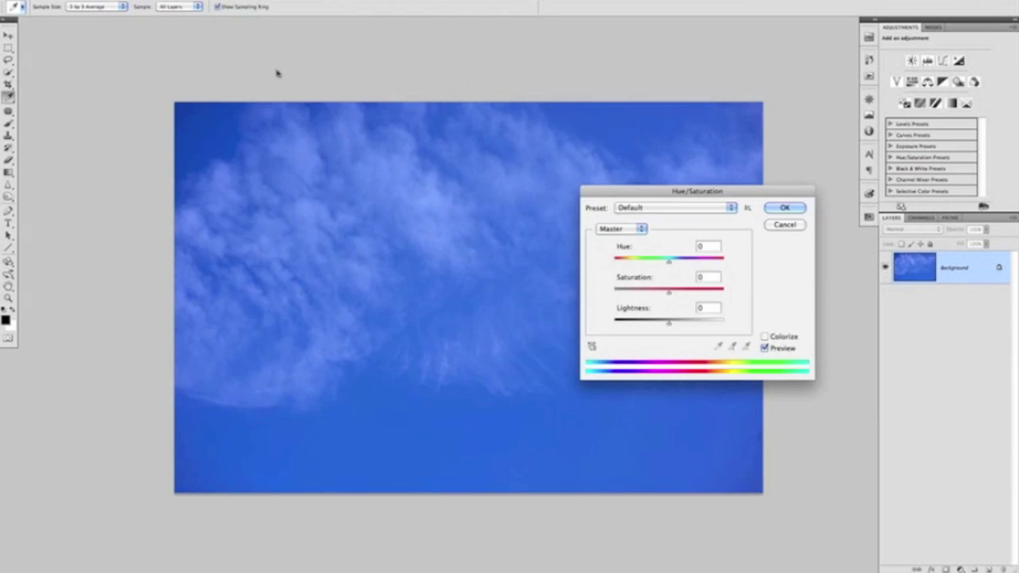
pyautogui.click(667, 292)
pyautogui.moveTo(668, 293); pyautogui.dragTo(597, 284)
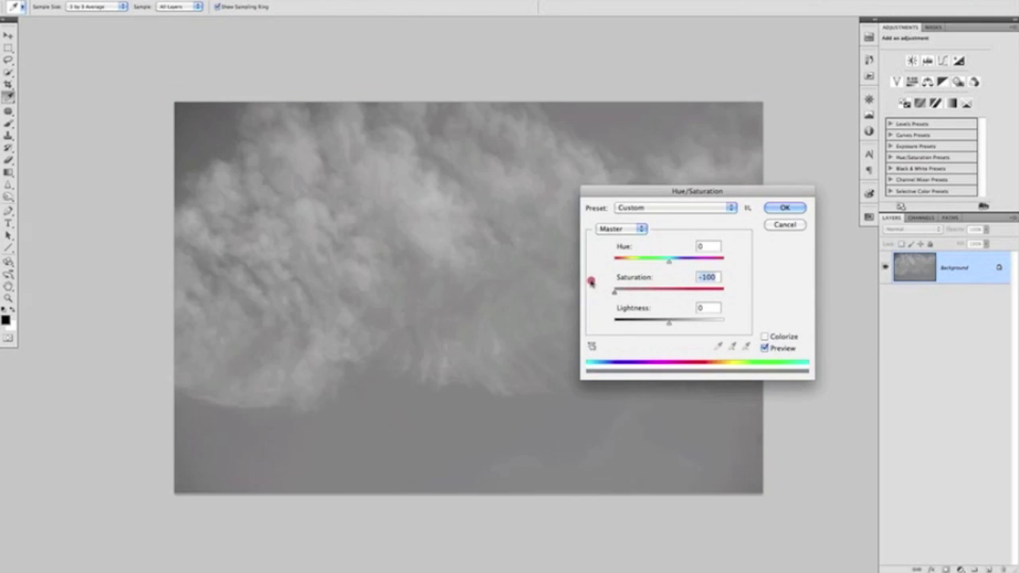
pyautogui.click(784, 208)
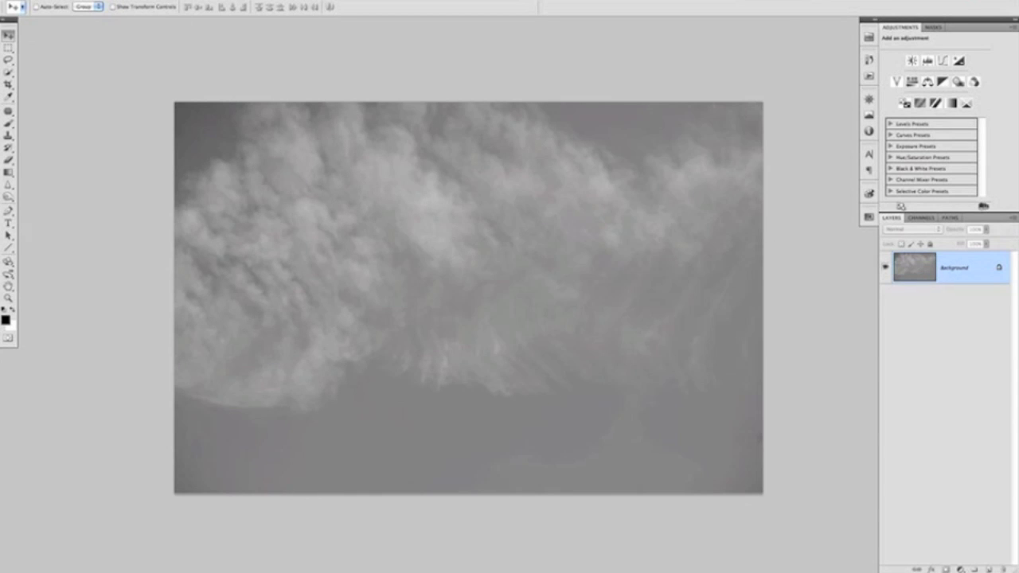
# - Raise the cloud photo's contrast with Levels, setting the input values to 40, 0.66 and 212, and compare before and after
pyautogui.click(135, 1)
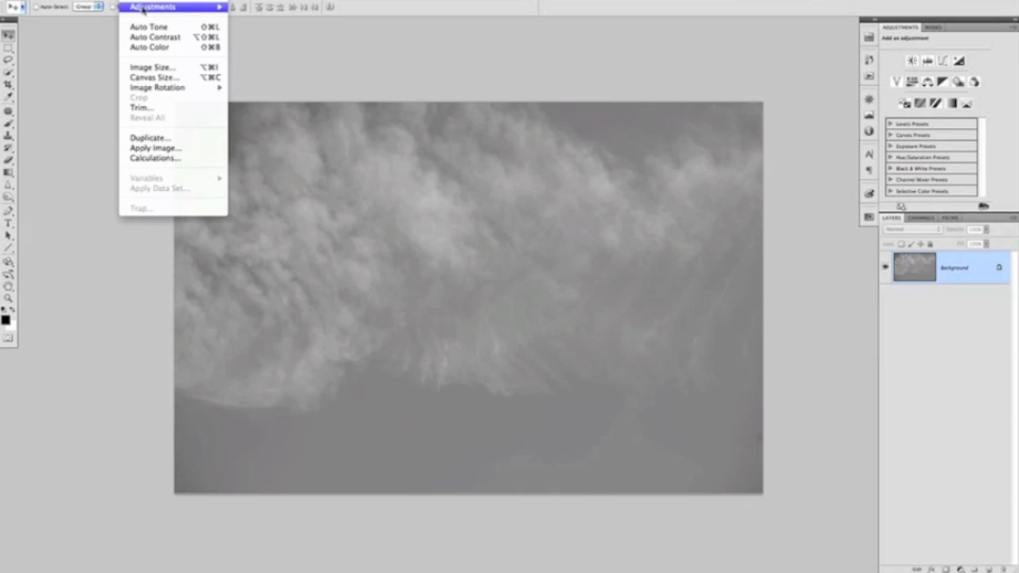
pyautogui.moveTo(146, 10)
pyautogui.click(273, 19)
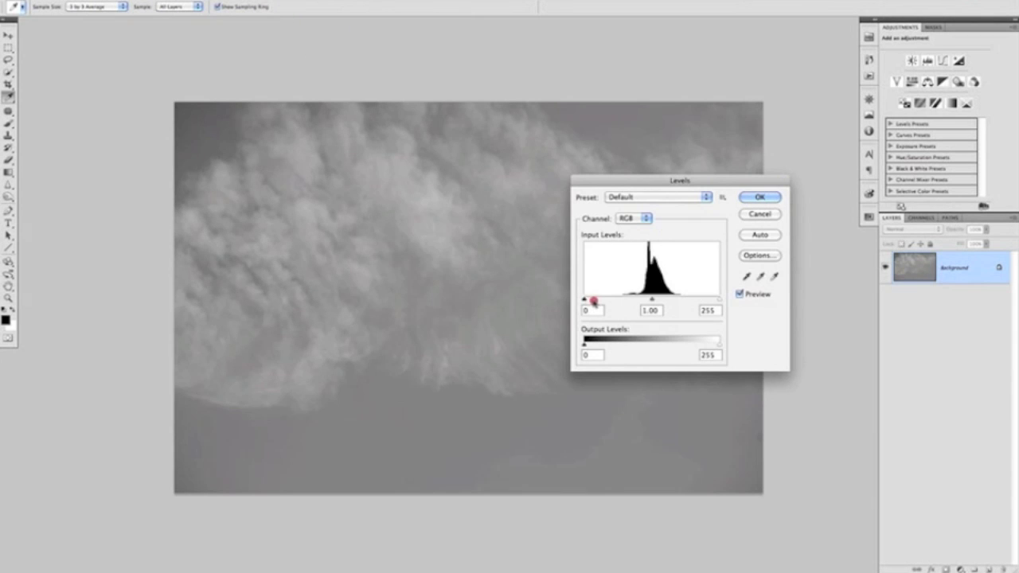
pyautogui.moveTo(584, 301)
pyautogui.mouseDown()
pyautogui.moveTo(708, 302)
pyautogui.moveTo(597, 299)
pyautogui.mouseUp()
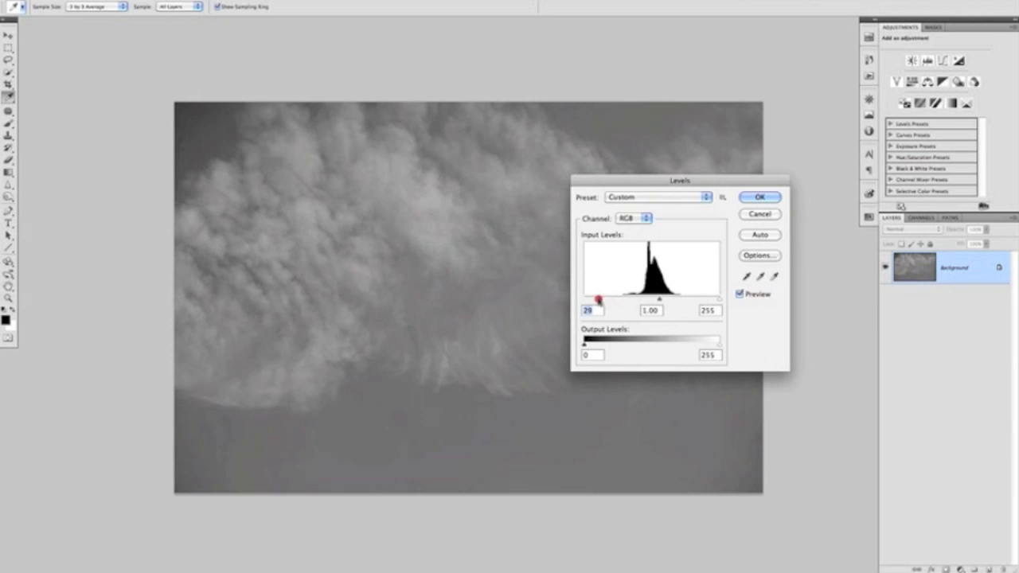
pyautogui.moveTo(719, 300); pyautogui.dragTo(660, 300)
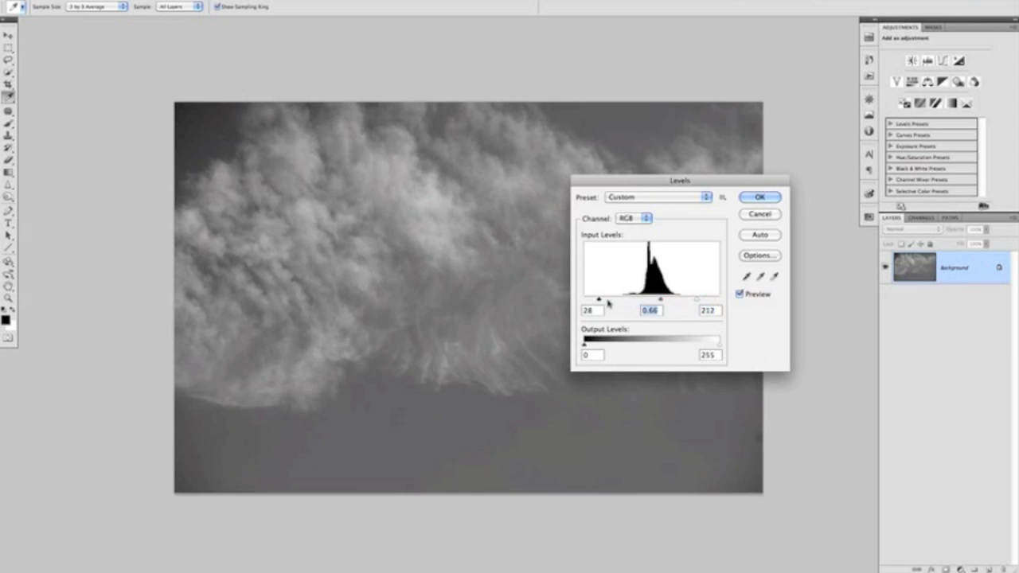
pyautogui.moveTo(599, 300); pyautogui.dragTo(606, 300)
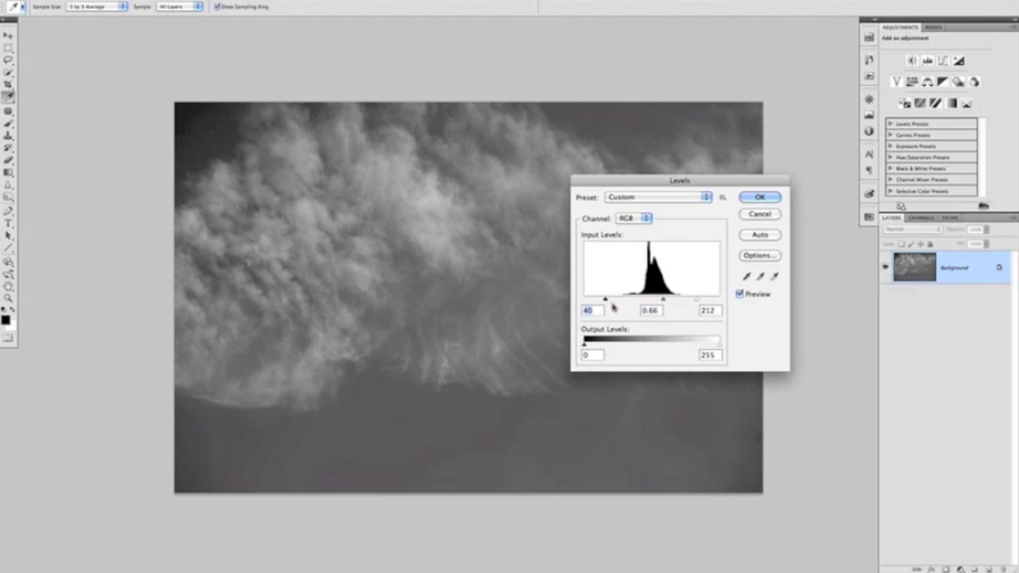
pyautogui.click(740, 295)
pyautogui.click(739, 295)
pyautogui.click(740, 295)
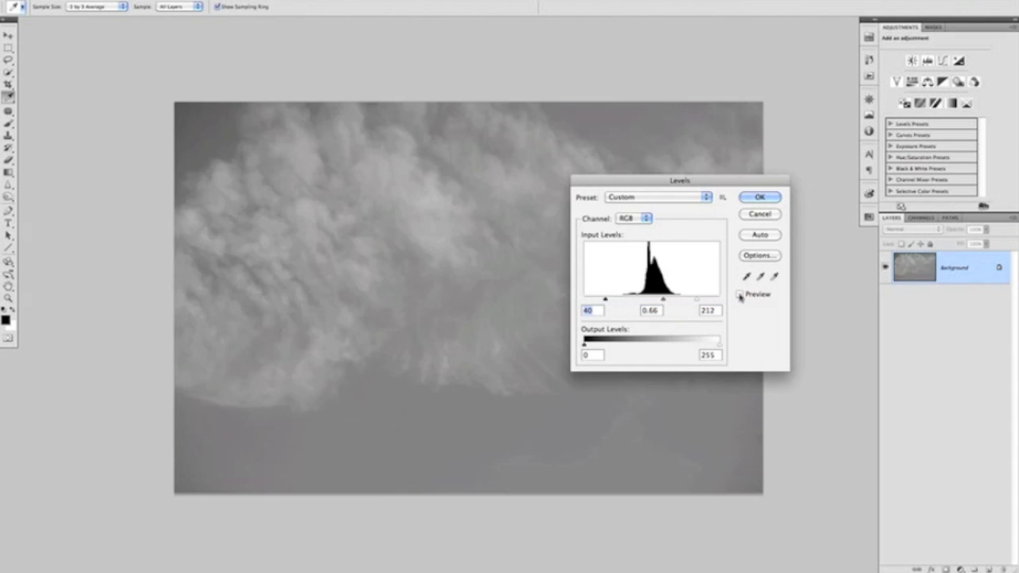
pyautogui.click(739, 295)
pyautogui.click(758, 198)
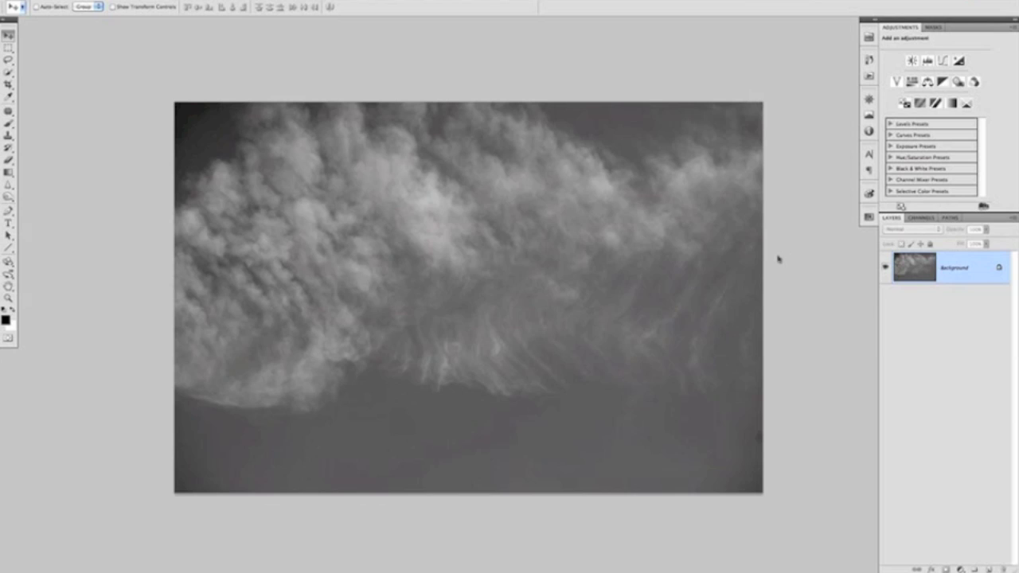
# - Copy the cloud image into WORKSHOP_STEVE_TUTORIAL.psd as a new layer and place it across the lower part, from the man's hands down
pyautogui.press('f')
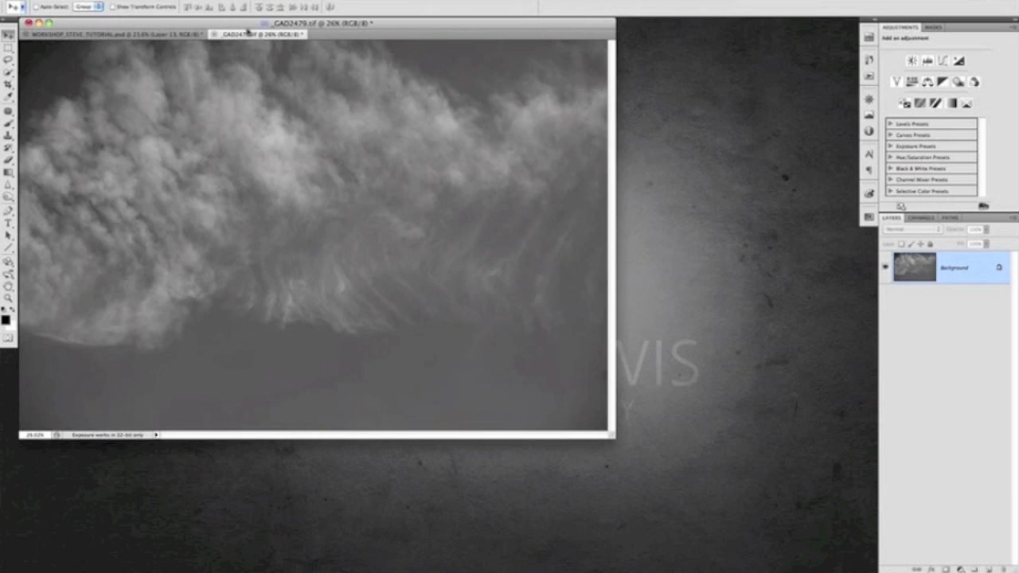
pyautogui.moveTo(278, 143); pyautogui.dragTo(246, 195)
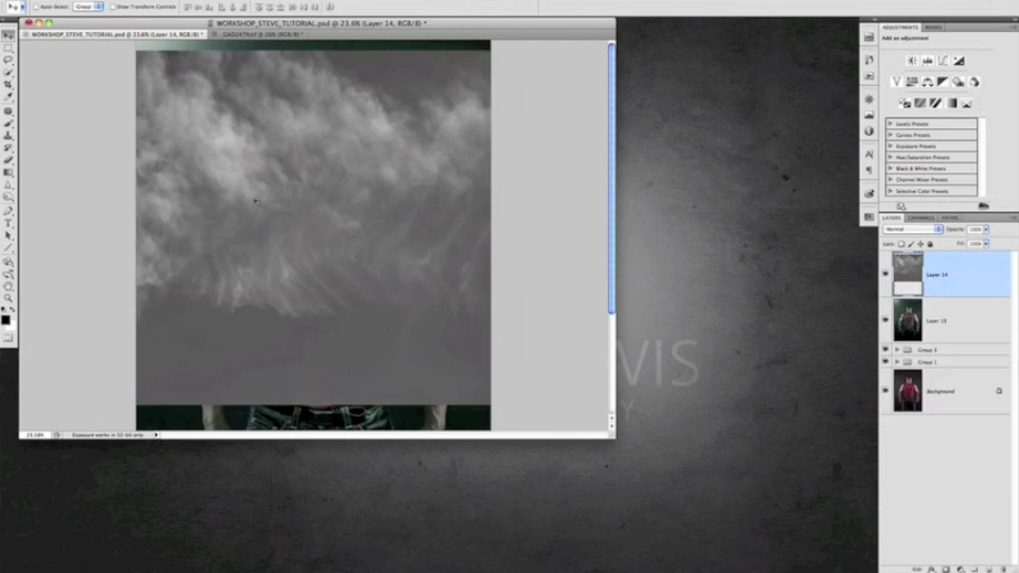
pyautogui.press('f')
pyautogui.moveTo(485, 141); pyautogui.dragTo(538, 509)
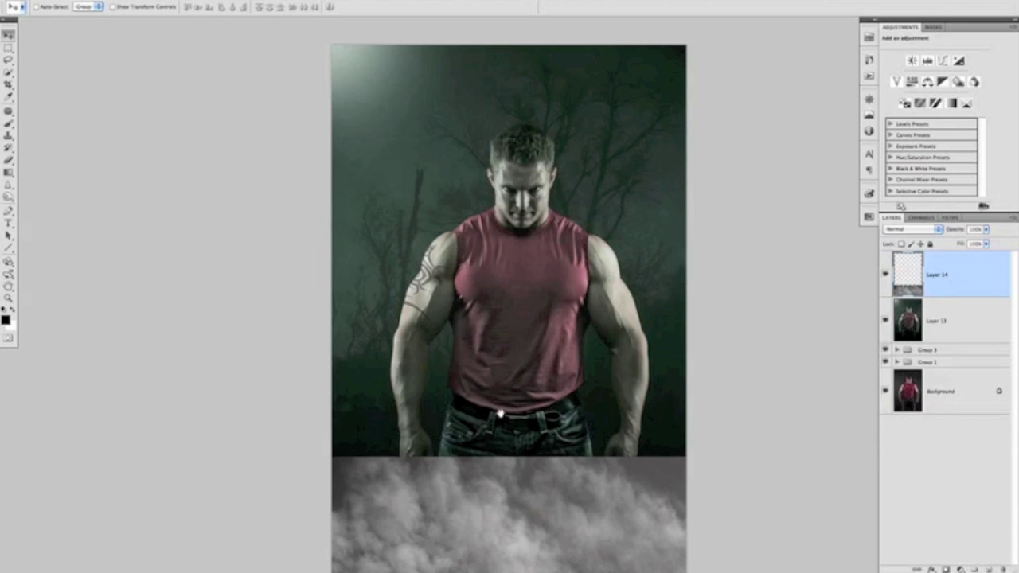
pyautogui.moveTo(500, 414); pyautogui.dragTo(467, 251)
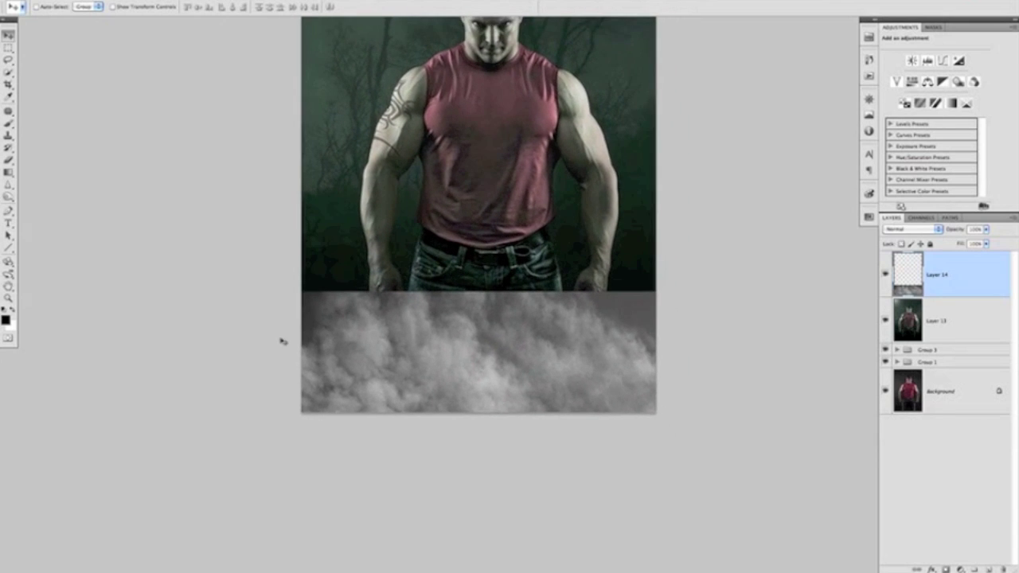
# - Widen the cloud layer on both sides with Free Transform and lower its upper edge slightly
pyautogui.hotkey('ctrl', 't')
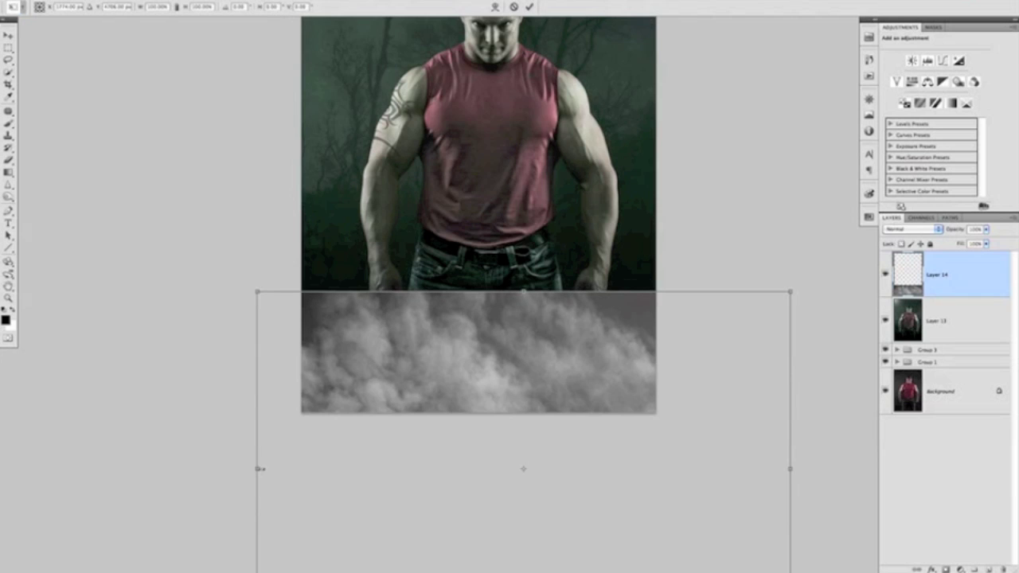
pyautogui.moveTo(257, 469); pyautogui.dragTo(219, 468)
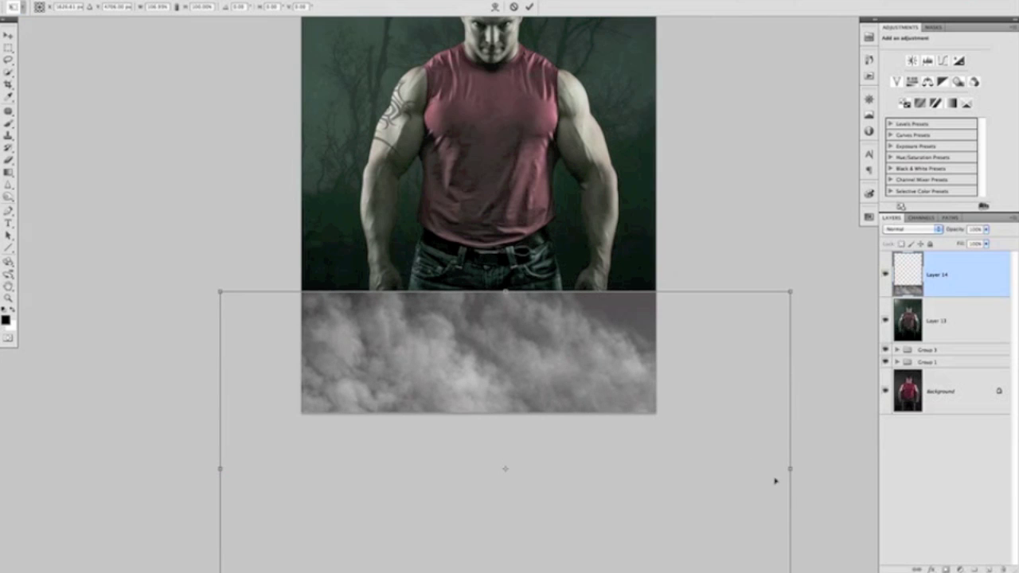
pyautogui.moveTo(789, 469); pyautogui.dragTo(846, 468)
pyautogui.moveTo(531, 291); pyautogui.dragTo(531, 293)
pyautogui.press('Return')
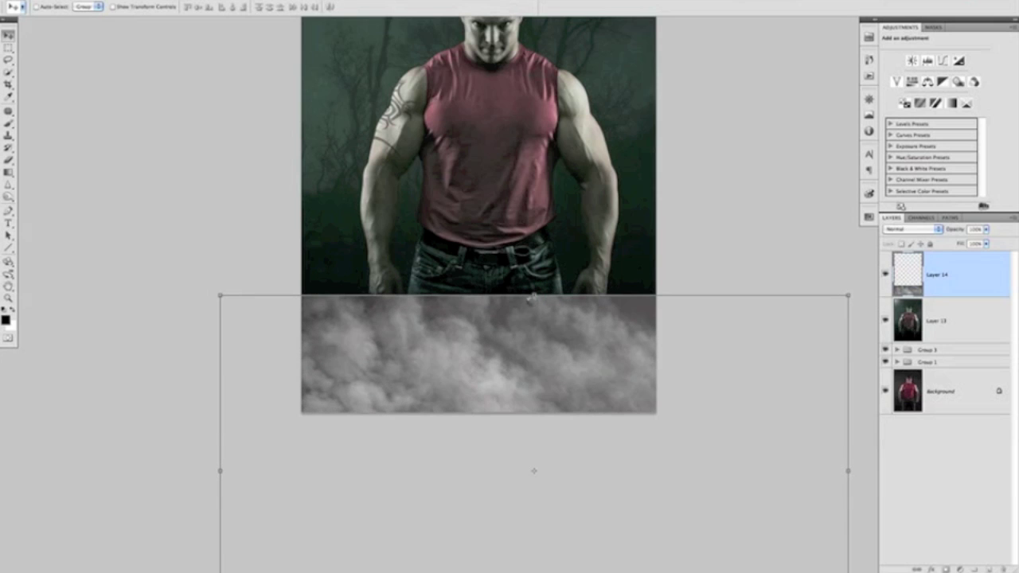
pyautogui.moveTo(487, 172); pyautogui.dragTo(489, 287)
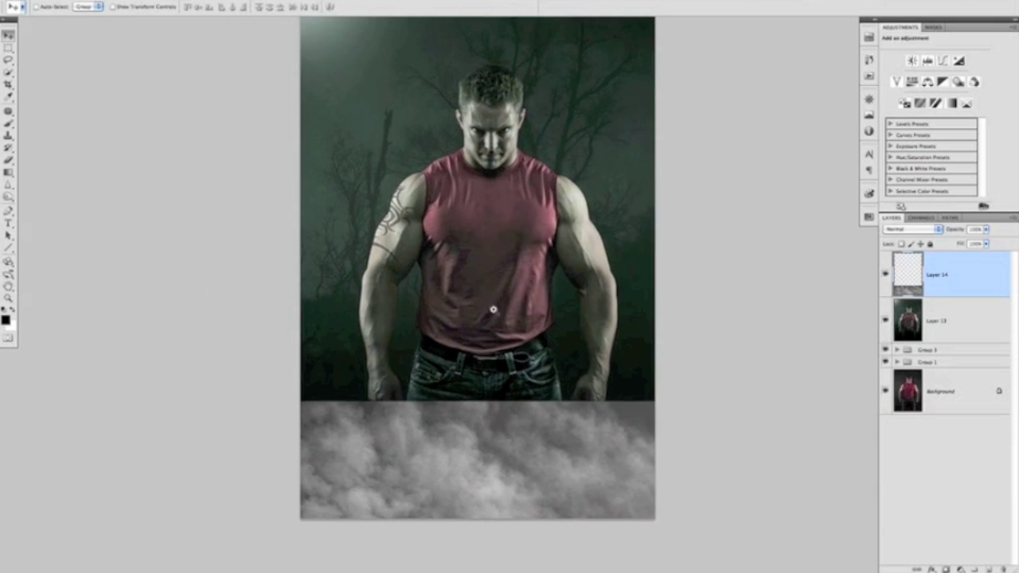
# - Compare the image with and without the cloud layer and examine the hard edge along the top of the clouds
pyautogui.scroll(2, 488, 324)
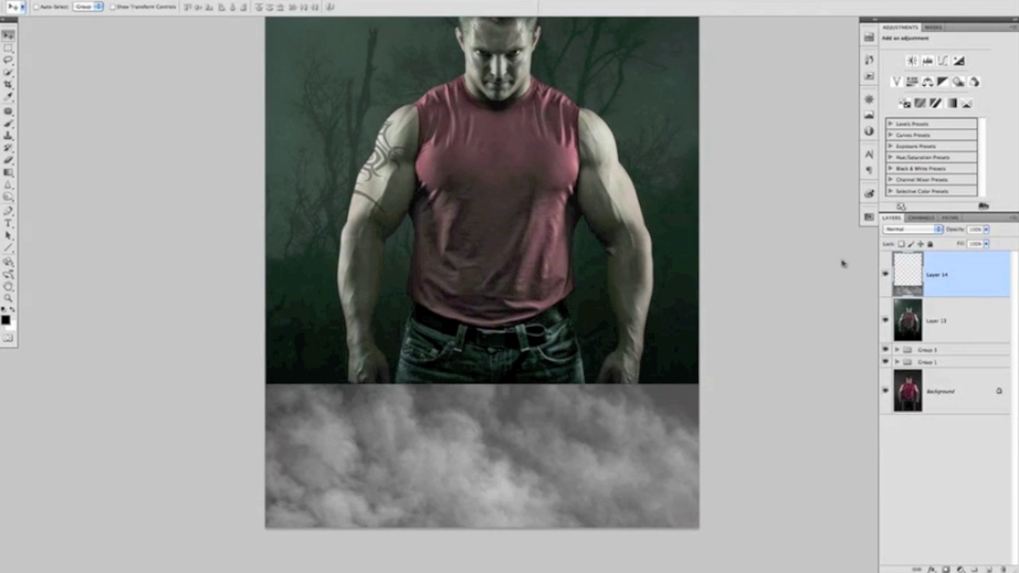
pyautogui.click(885, 275)
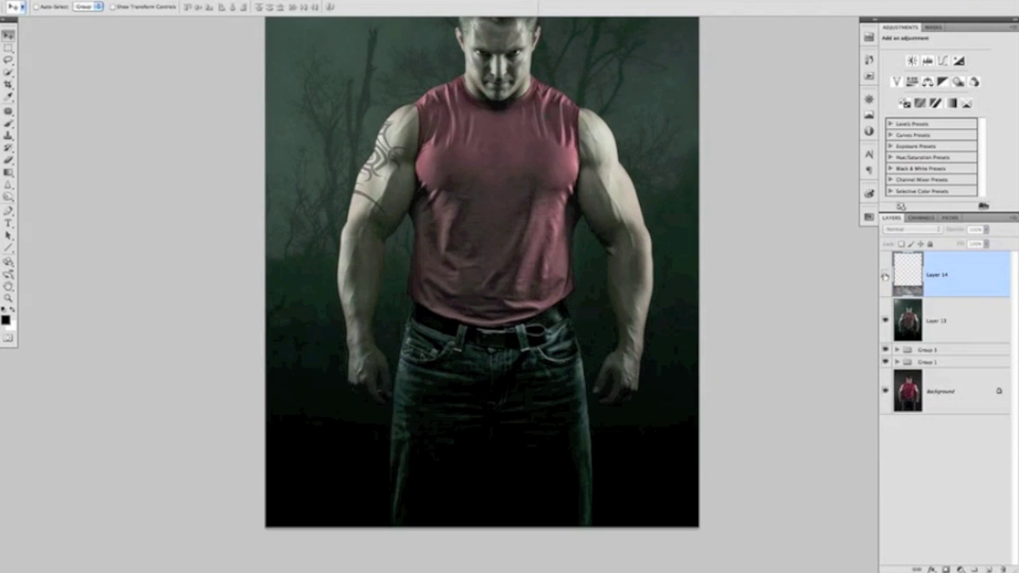
pyautogui.click(884, 275)
pyautogui.click(884, 275)
pyautogui.click(884, 277)
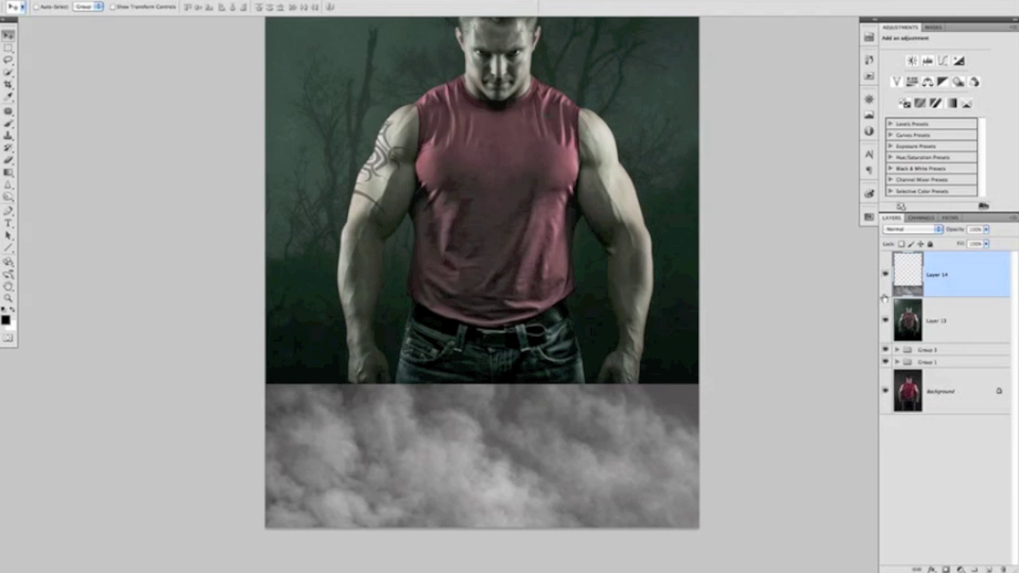
pyautogui.moveTo(535, 423); pyautogui.dragTo(745, 367)
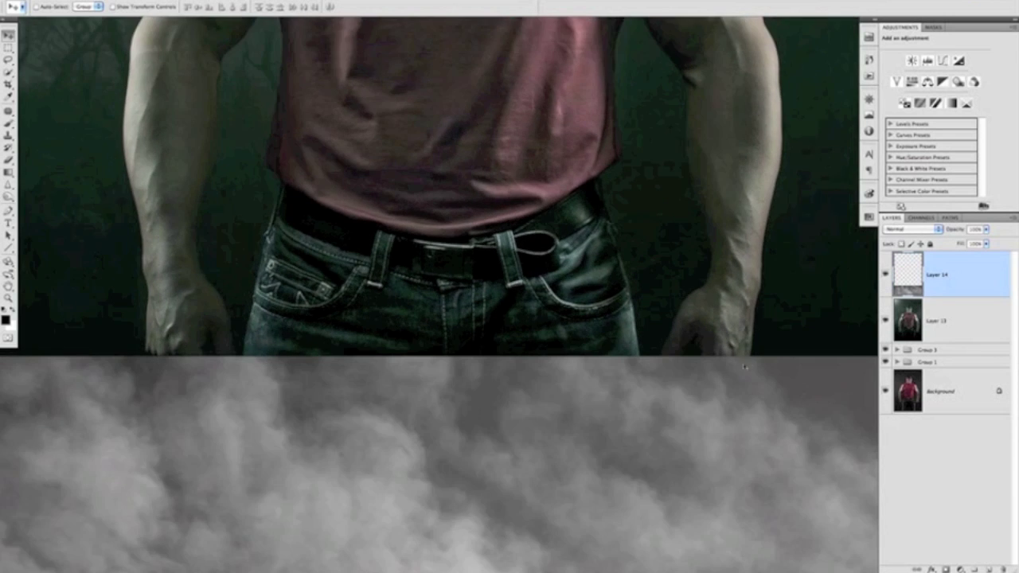
pyautogui.moveTo(516, 360)
pyautogui.mouseDown()
pyautogui.moveTo(451, 337)
pyautogui.moveTo(446, 300)
pyautogui.moveTo(470, 295)
pyautogui.moveTo(464, 302)
pyautogui.moveTo(484, 323)
pyautogui.moveTo(493, 302)
pyautogui.moveTo(514, 354)
pyautogui.mouseUp()
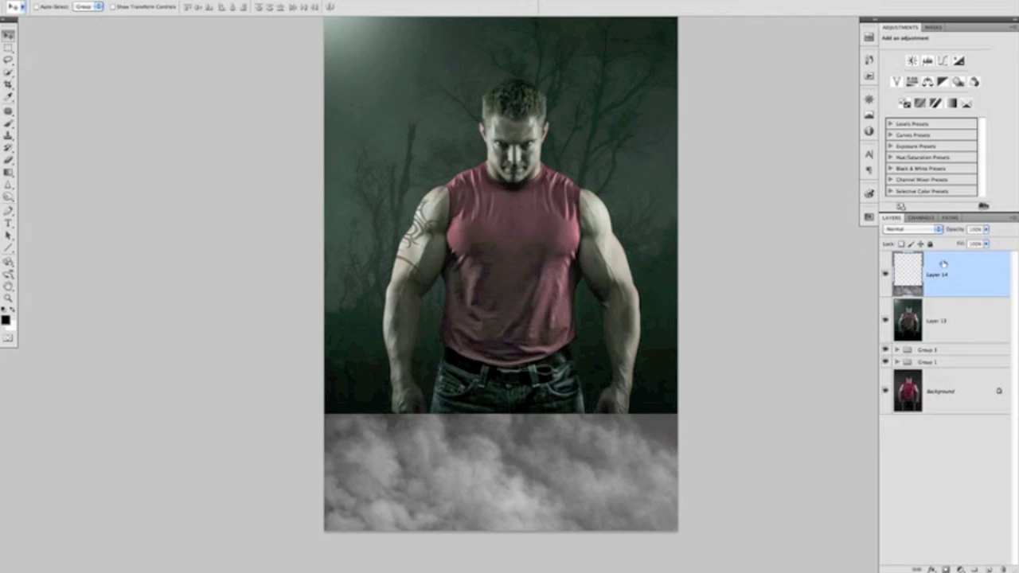
# - Set the cloud layer's blend mode to Screen so the man's jeans show through the clouds
pyautogui.click(922, 229)
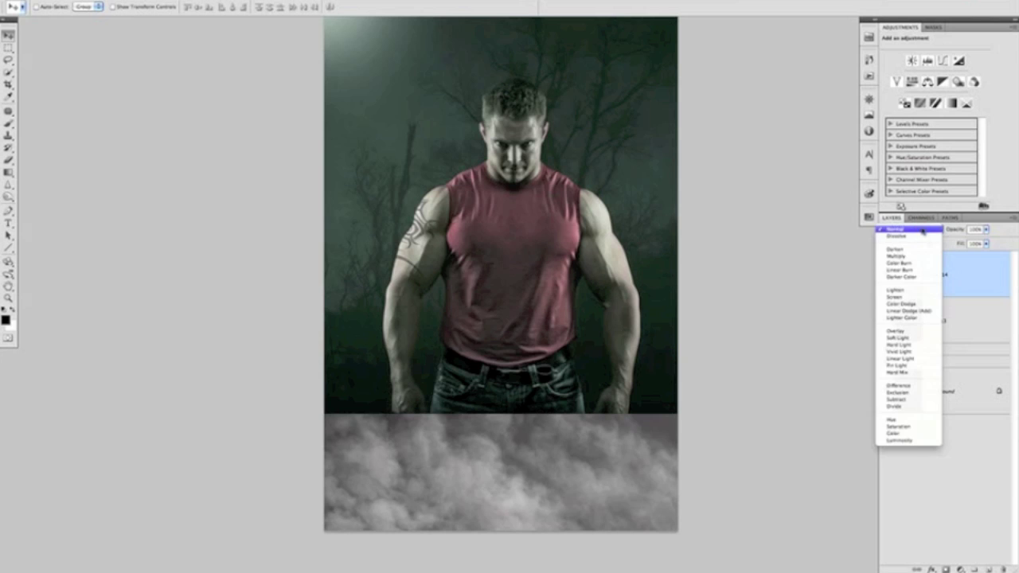
pyautogui.click(794, 256)
pyautogui.keyDown('super'); pyautogui.click(510, 398); pyautogui.keyUp('super')
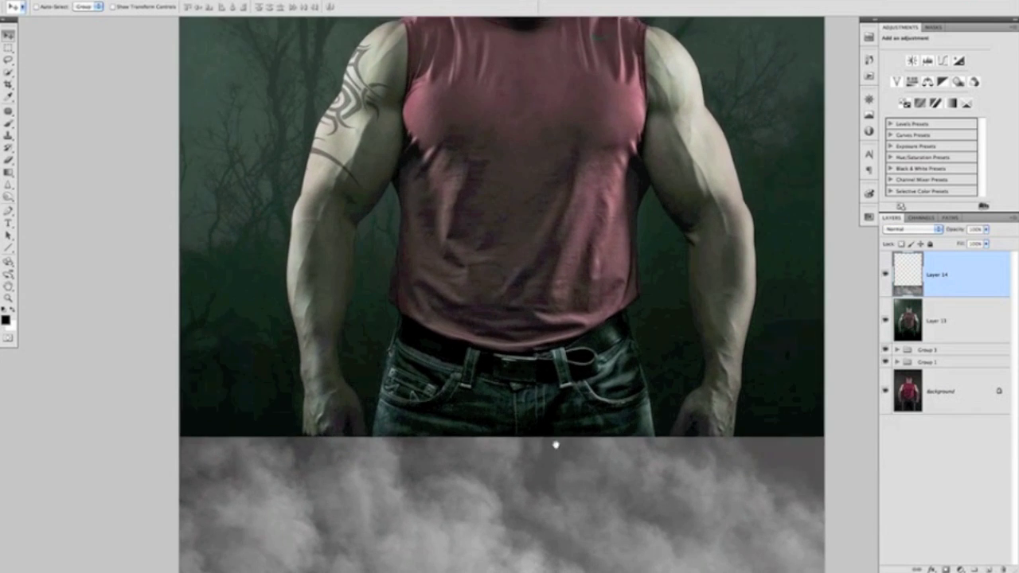
pyautogui.moveTo(555, 443); pyautogui.dragTo(575, 309)
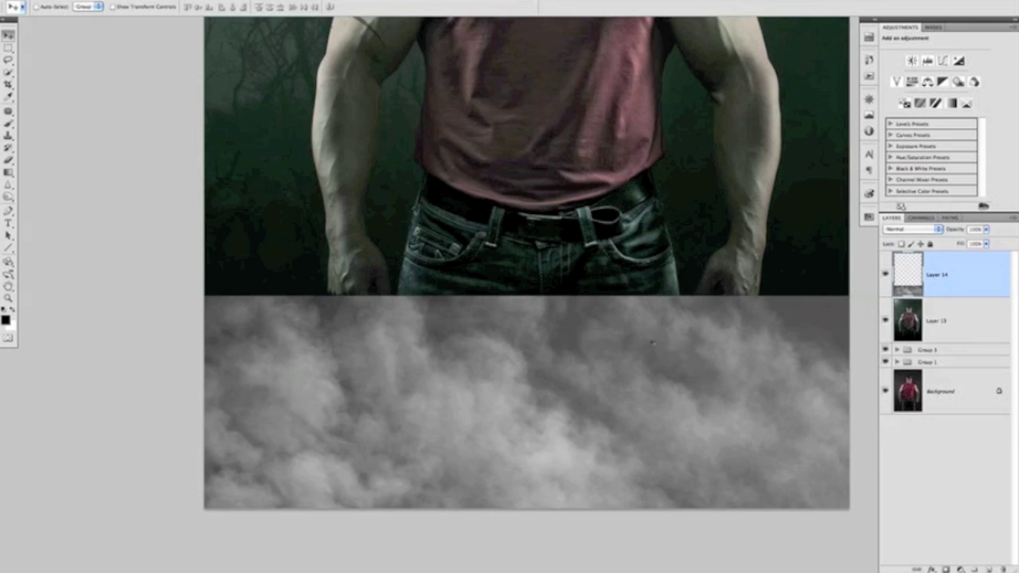
pyautogui.click(904, 230)
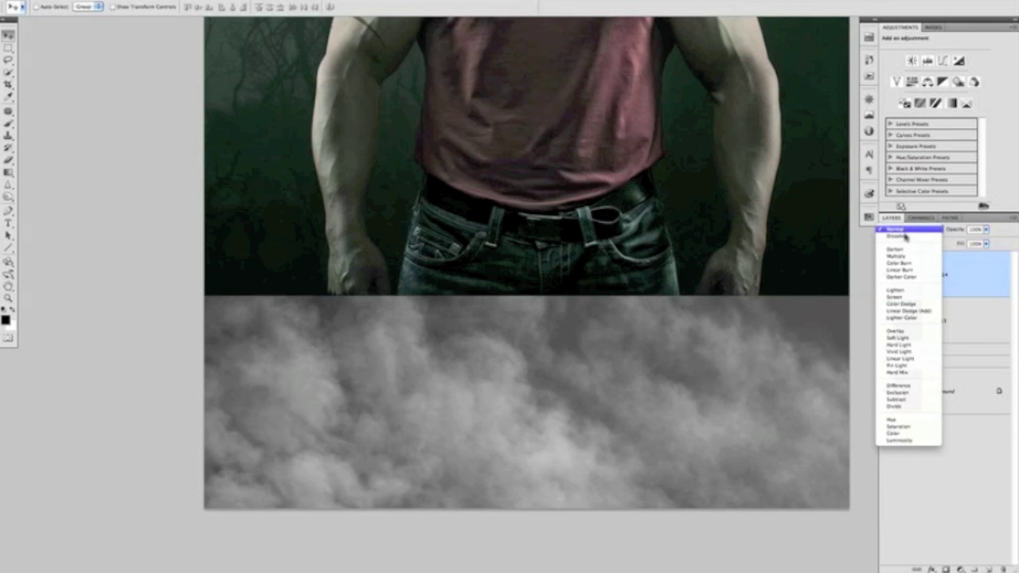
pyautogui.click(903, 297)
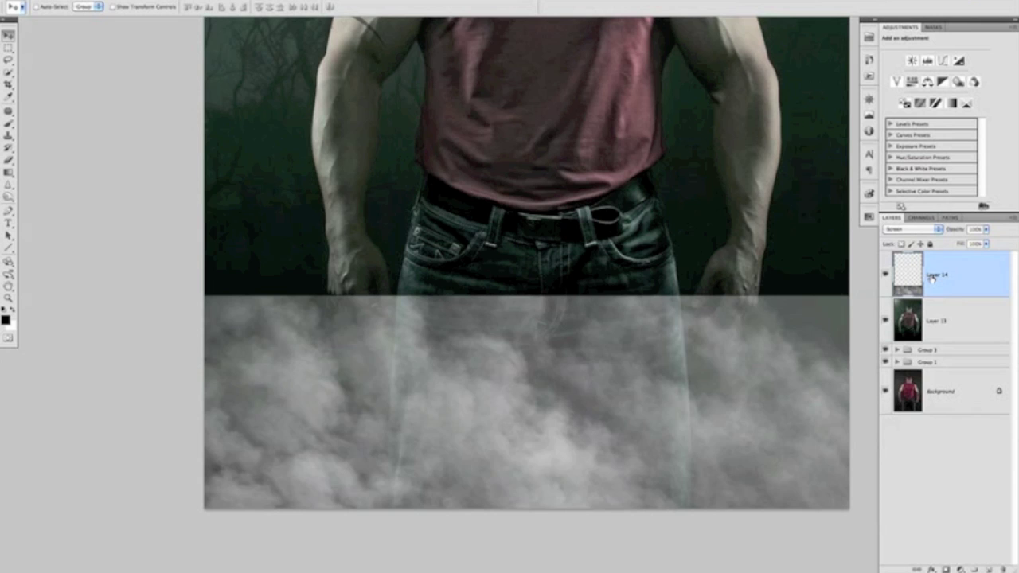
# - Compare the cloud layer in Normal blend mode against Screen, ending on Screen
pyautogui.click(904, 229)
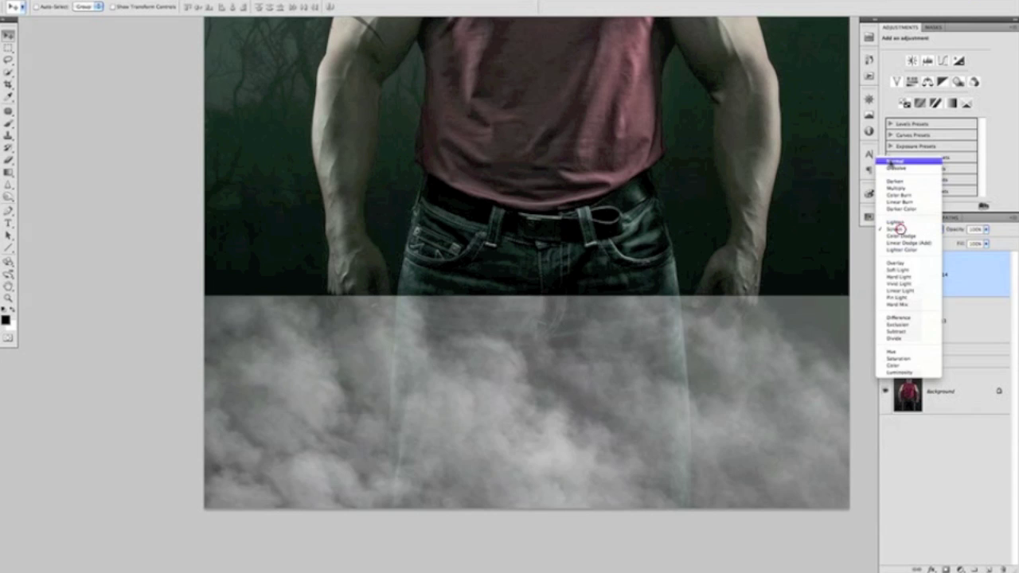
pyautogui.click(890, 162)
pyautogui.click(907, 229)
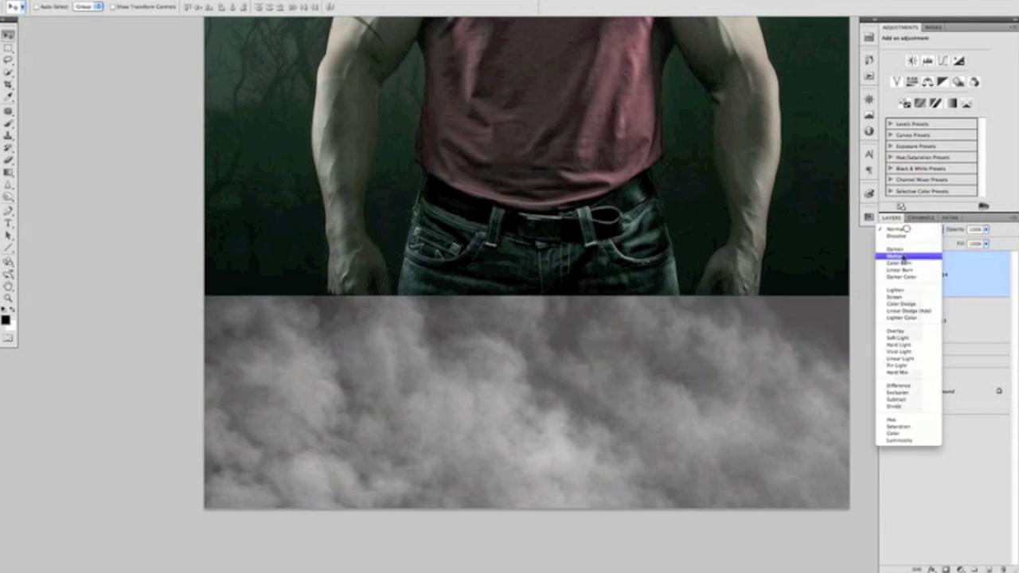
pyautogui.click(907, 298)
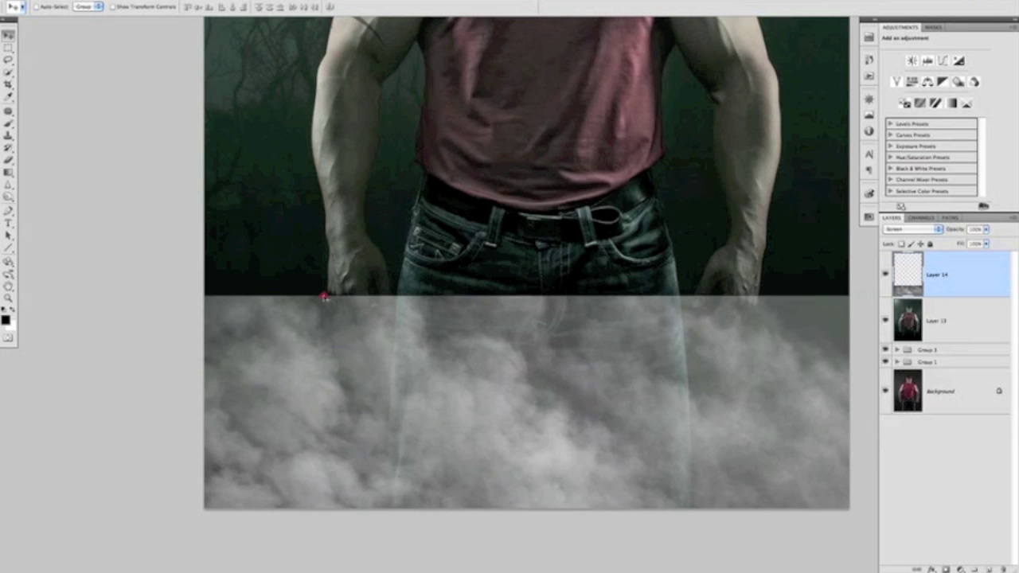
# - Add a layer mask to the cloud layer and set the Brush to 0% hardness
pyautogui.moveTo(510, 249); pyautogui.dragTo(485, 230)
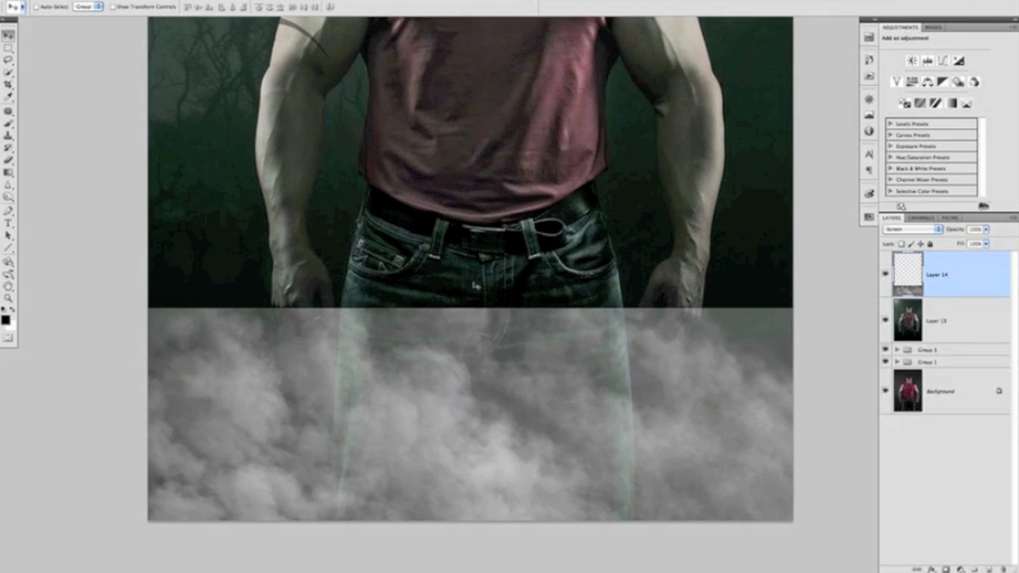
pyautogui.moveTo(489, 315); pyautogui.dragTo(486, 290)
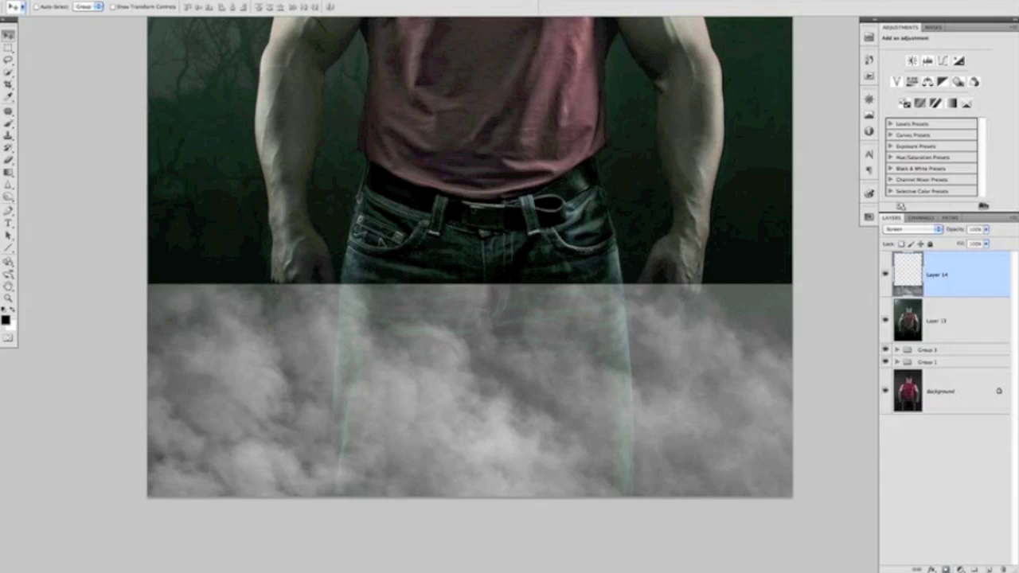
pyautogui.click(945, 569)
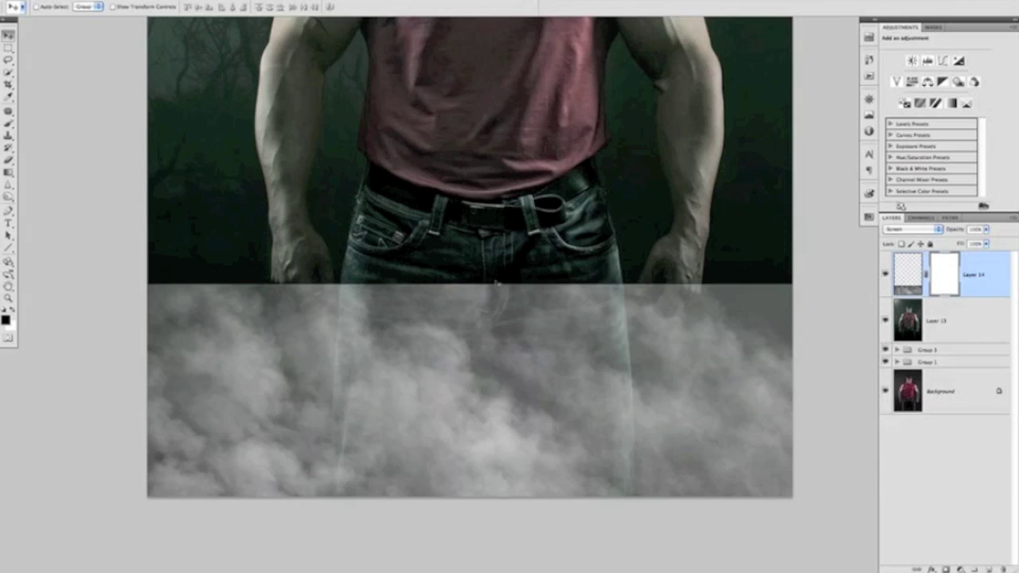
pyautogui.press('b')
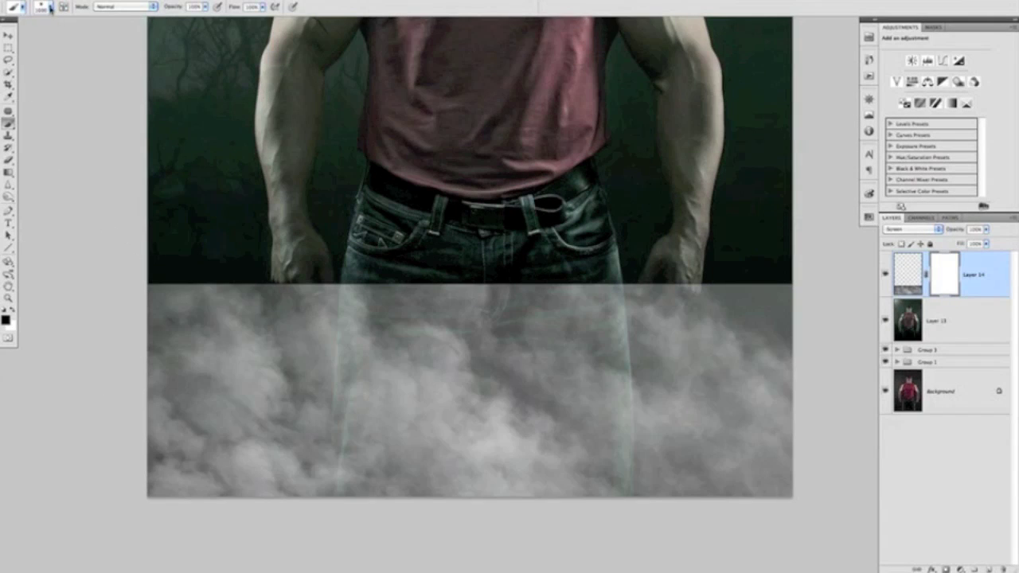
pyautogui.click(51, 8)
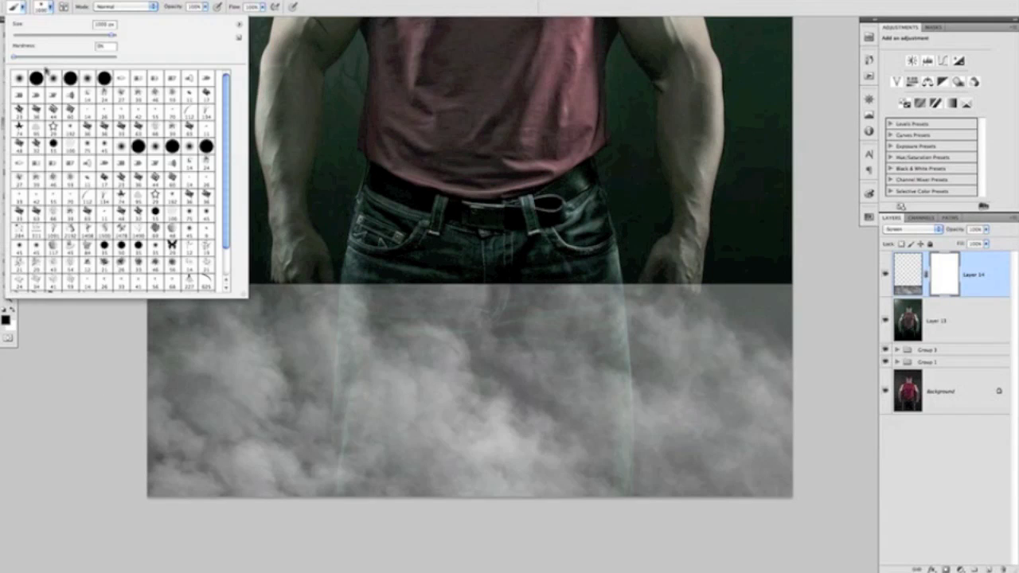
pyautogui.moveTo(16, 57)
pyautogui.mouseDown()
pyautogui.moveTo(39, 55)
pyautogui.moveTo(5, 56)
pyautogui.mouseUp()
pyautogui.click(366, 7)
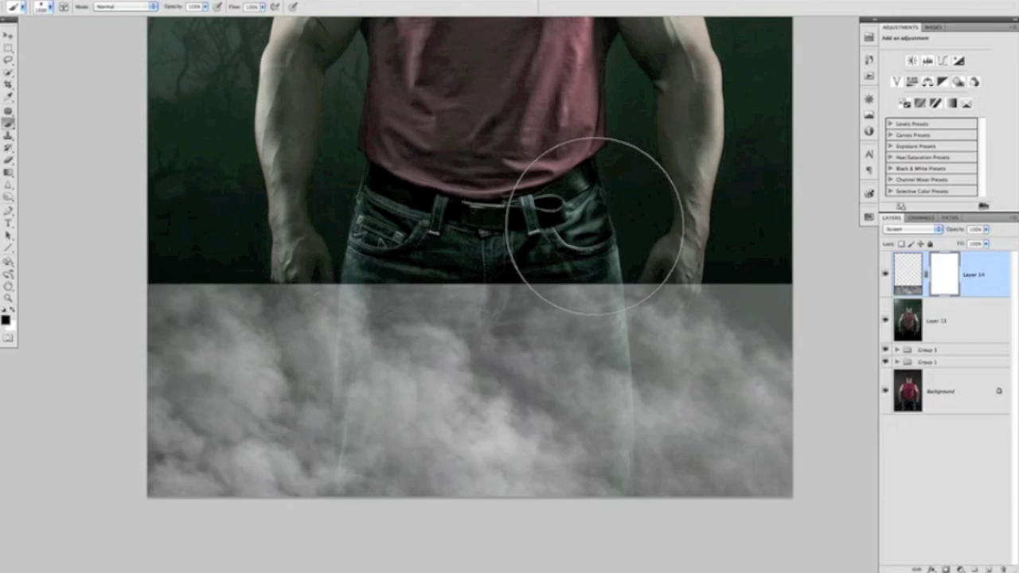
# - Resize the soft brush to 800 px and paint black on the mask across the clouds' hard upper edge to fade it out
pyautogui.press(']')
pyautogui.press(']')
pyautogui.press('[')
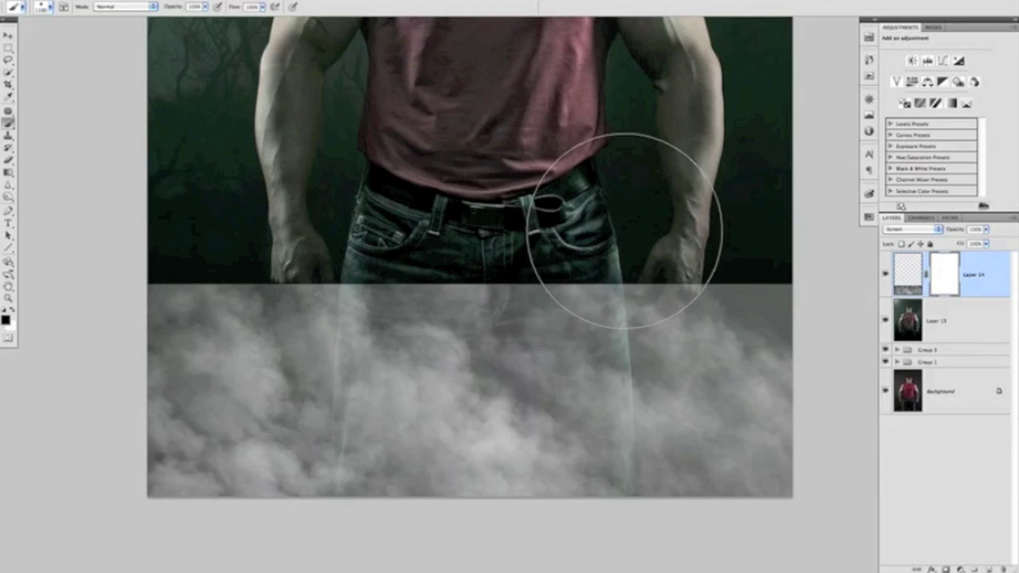
pyautogui.press('[')
pyautogui.press('[')
pyautogui.press(']')
pyautogui.press(']')
pyautogui.press('[')
pyautogui.press('[')
pyautogui.press('[')
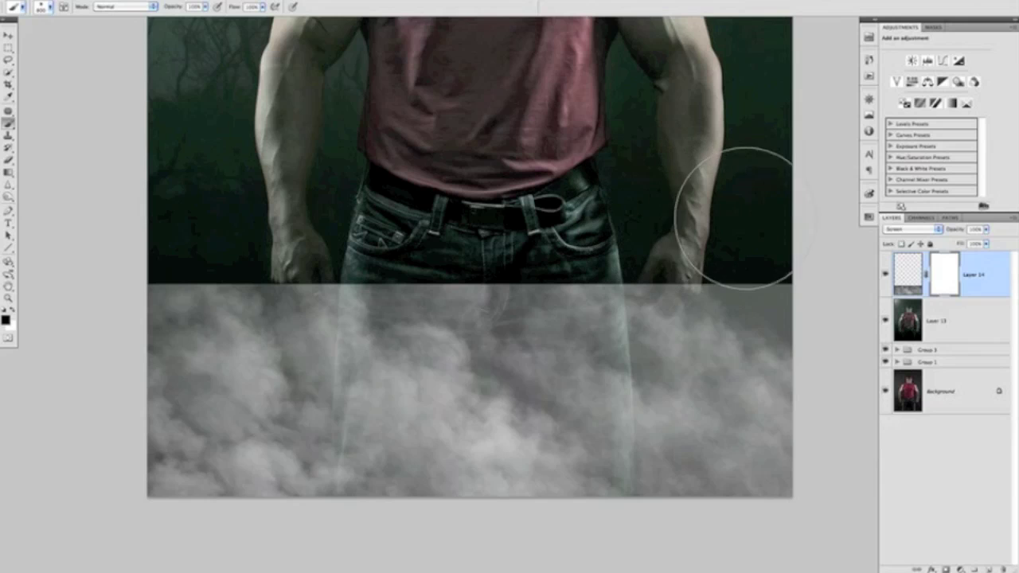
pyautogui.moveTo(764, 237)
pyautogui.mouseDown()
pyautogui.moveTo(732, 220)
pyautogui.moveTo(693, 224)
pyautogui.moveTo(658, 212)
pyautogui.moveTo(552, 222)
pyautogui.moveTo(485, 213)
pyautogui.moveTo(457, 224)
pyautogui.moveTo(324, 217)
pyautogui.moveTo(260, 232)
pyautogui.moveTo(212, 219)
pyautogui.moveTo(169, 232)
pyautogui.moveTo(201, 226)
pyautogui.mouseUp()
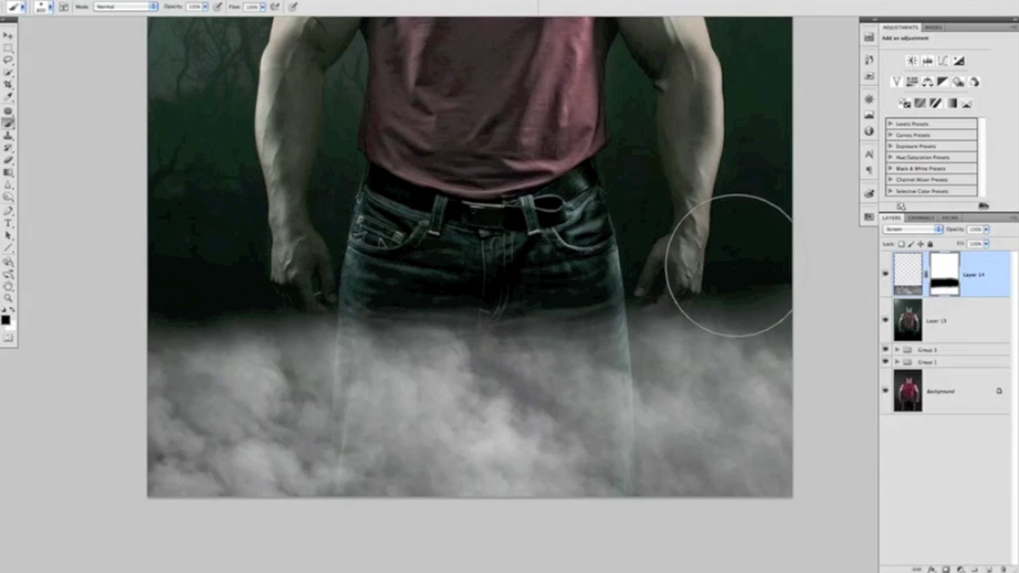
# - Lower the brush opacity and paint black on the mask over the middle of the clouds to thin them around the legs
pyautogui.moveTo(172, 7); pyautogui.dragTo(140, 6)
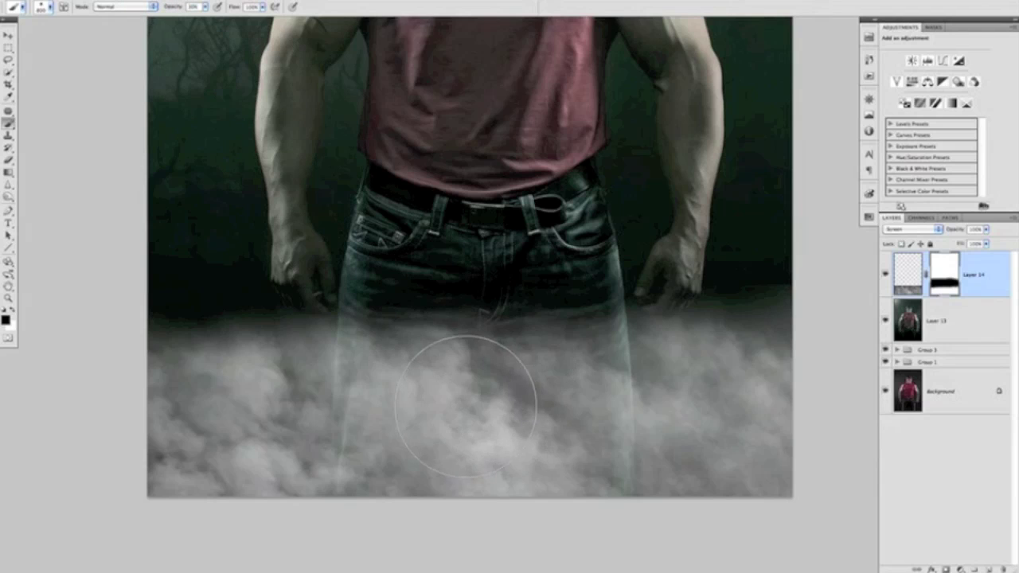
pyautogui.moveTo(460, 395)
pyautogui.mouseDown()
pyautogui.moveTo(604, 415)
pyautogui.moveTo(356, 386)
pyautogui.moveTo(325, 405)
pyautogui.moveTo(679, 401)
pyautogui.moveTo(697, 414)
pyautogui.moveTo(662, 385)
pyautogui.moveTo(612, 388)
pyautogui.moveTo(348, 359)
pyautogui.moveTo(199, 402)
pyautogui.mouseUp()
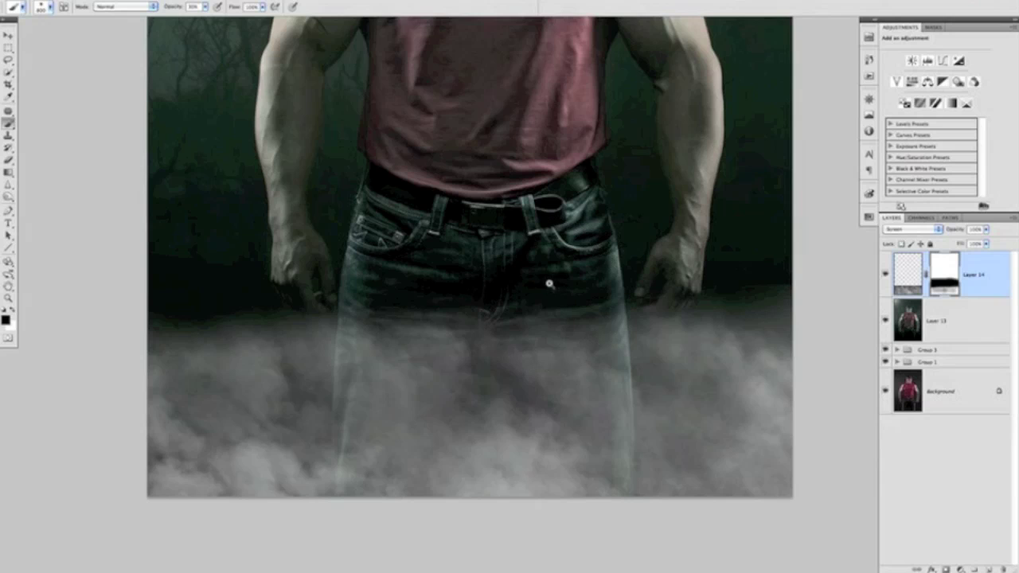
pyautogui.moveTo(554, 290); pyautogui.dragTo(530, 287)
pyautogui.press('super+minus')
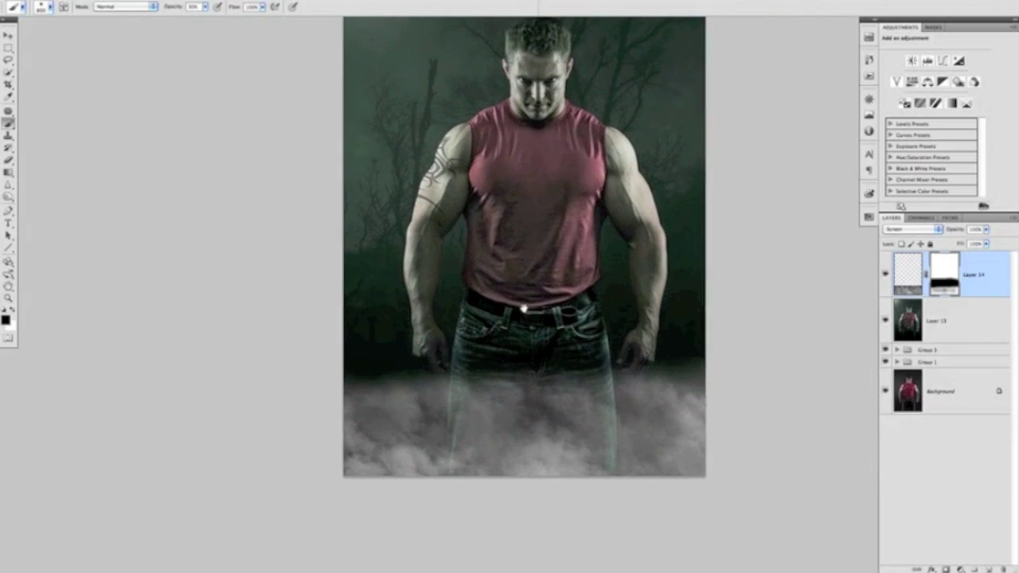
pyautogui.press('super+plus')
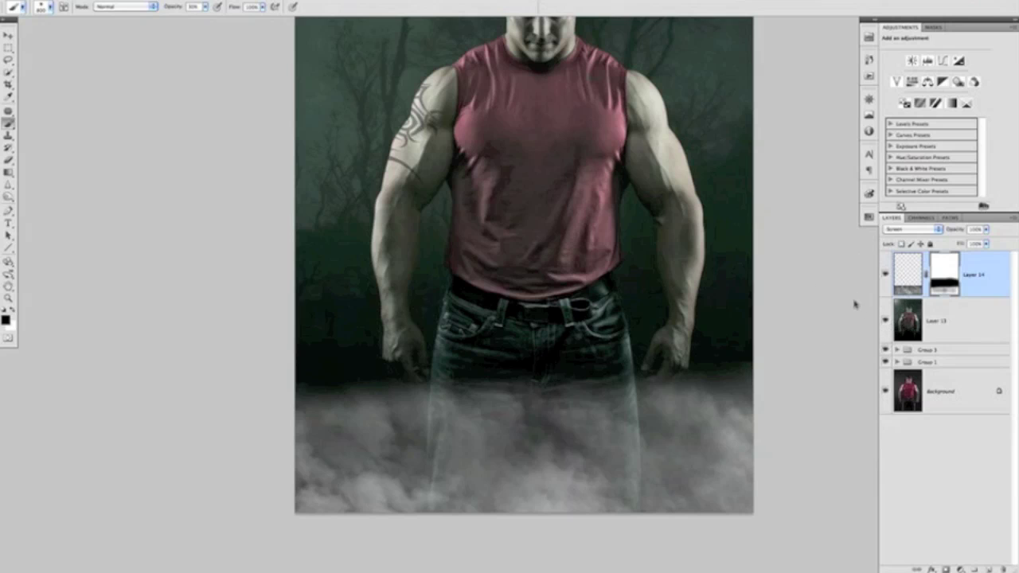
# - Lower the cloud layer's opacity to 50%, comparing it with 100%, and check the fog on the whole portrait
pyautogui.press('v')
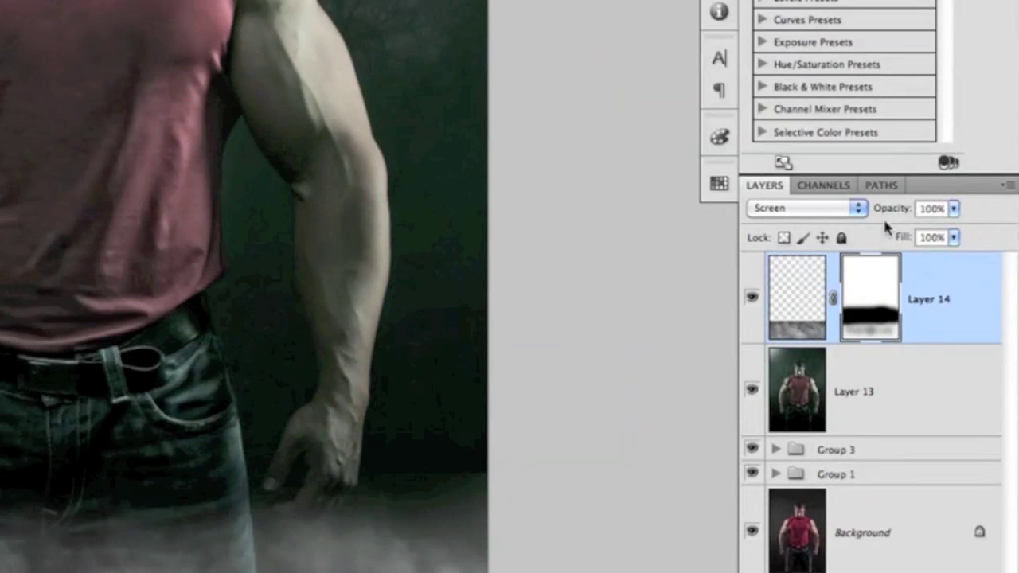
pyautogui.moveTo(889, 212); pyautogui.dragTo(840, 207)
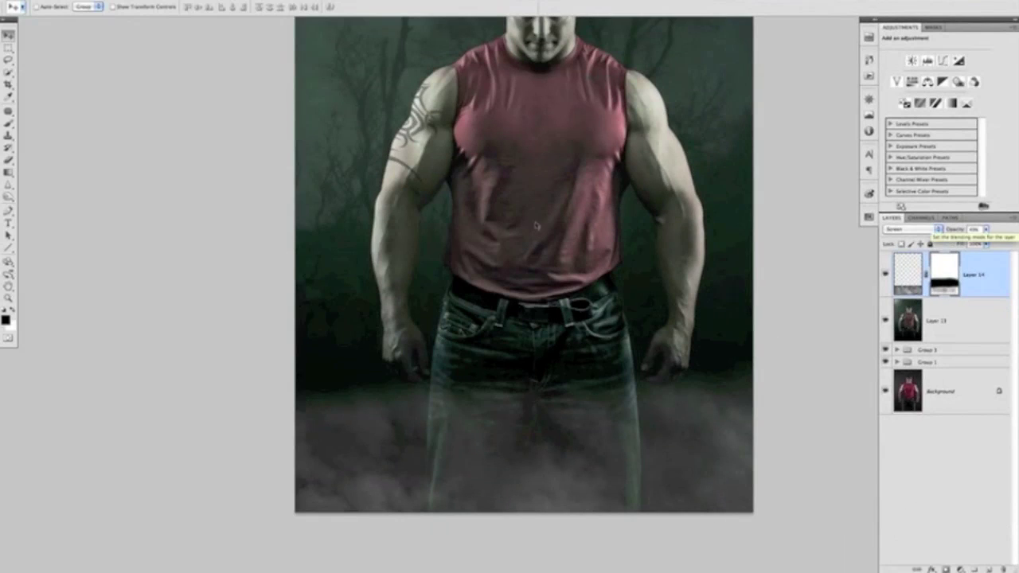
pyautogui.moveTo(94, 204); pyautogui.dragTo(15, 235)
pyautogui.moveTo(517, 243); pyautogui.dragTo(519, 232)
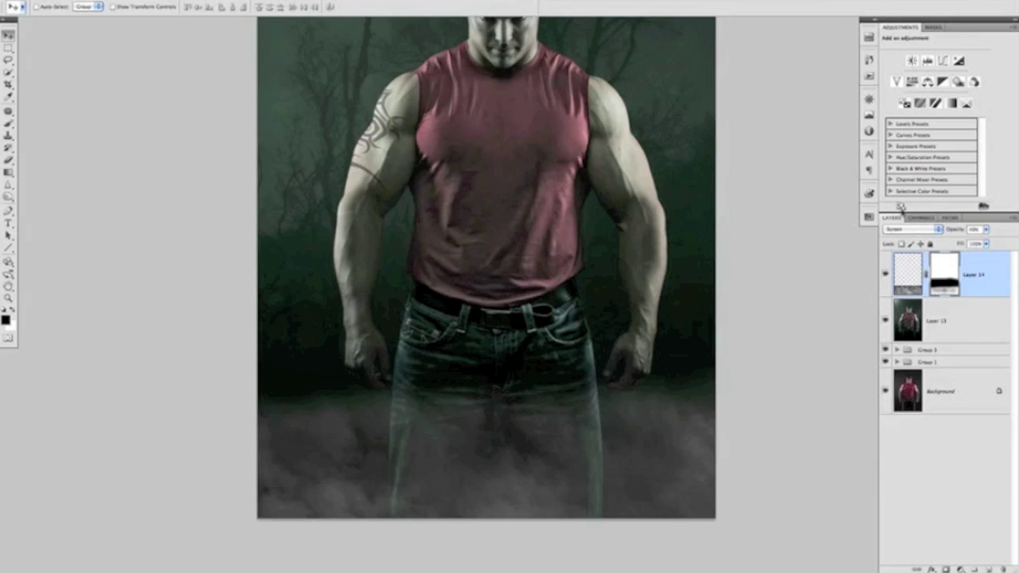
pyautogui.press('0')
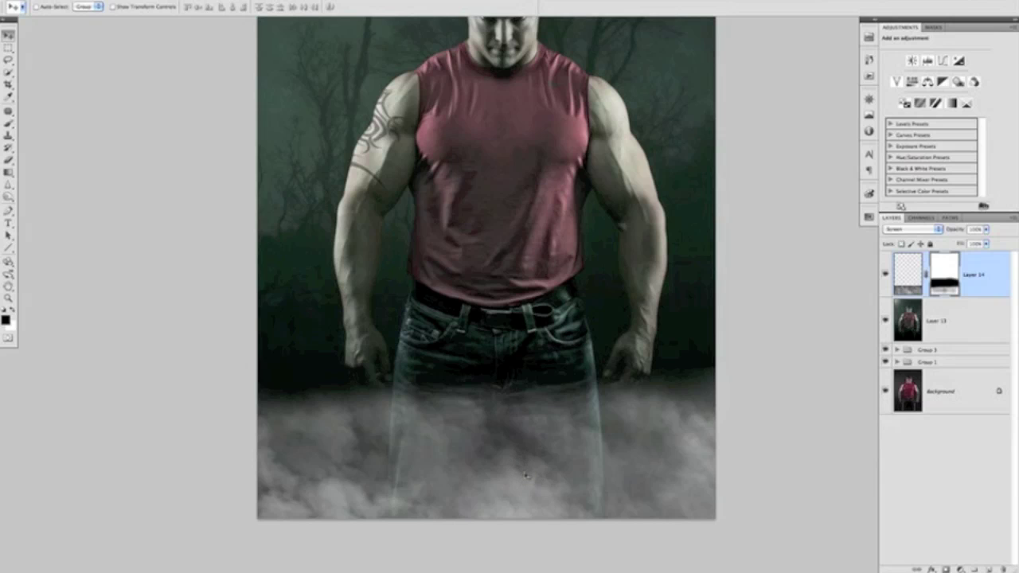
pyautogui.press('5')
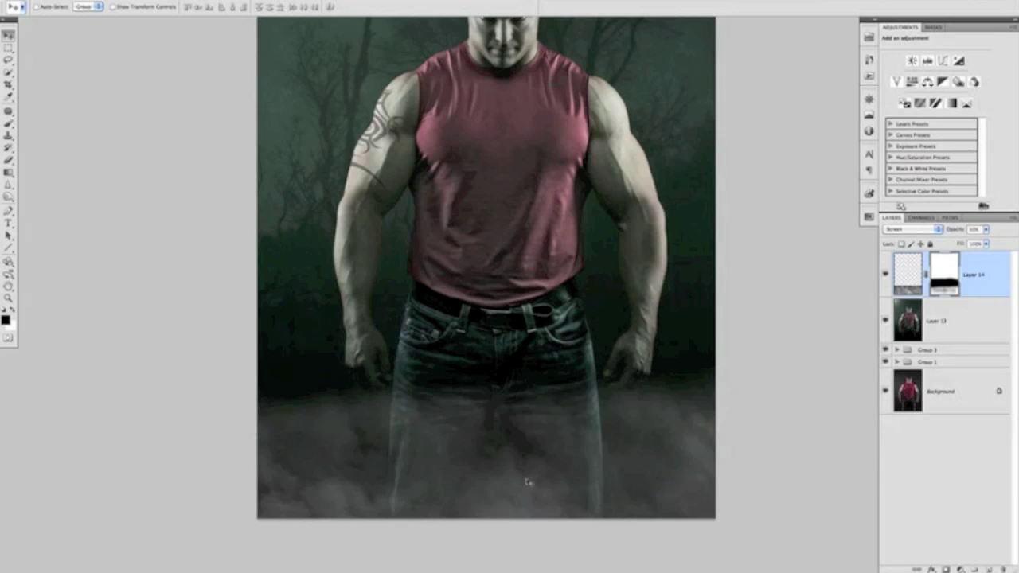
pyautogui.moveTo(444, 214); pyautogui.dragTo(460, 309)
pyautogui.scroll(-2, 459, 321)
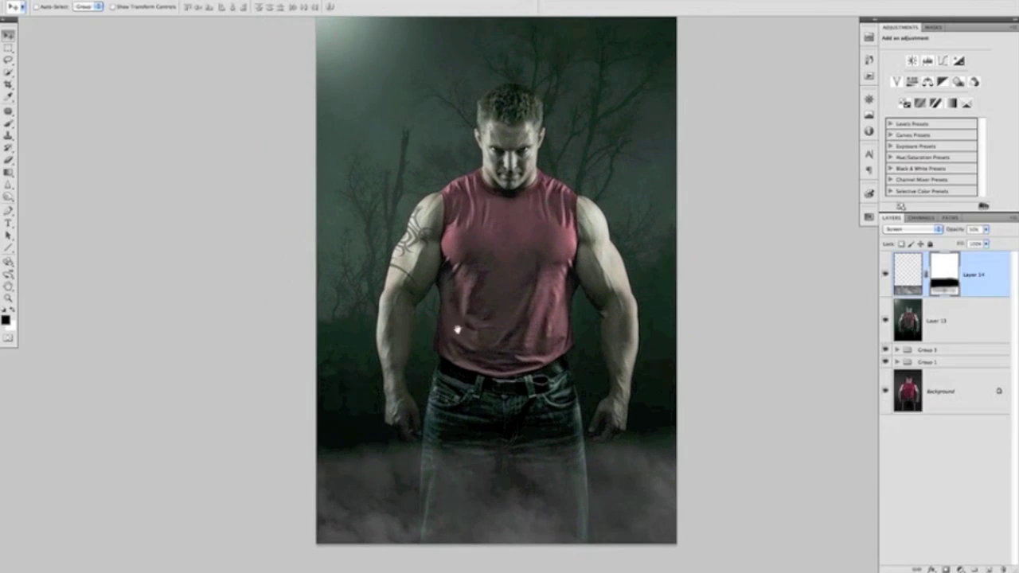
pyautogui.moveTo(465, 216); pyautogui.dragTo(474, 236)
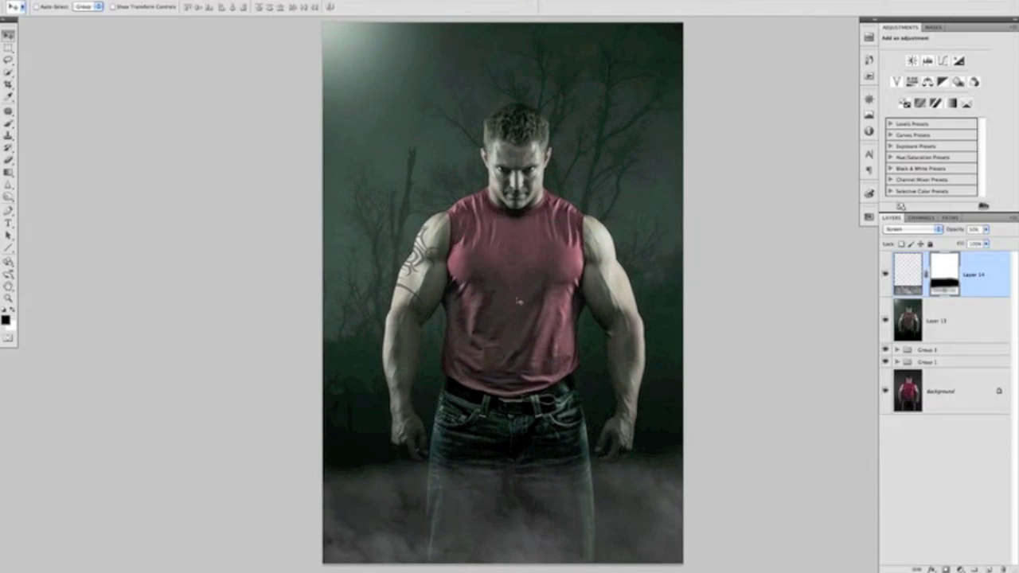